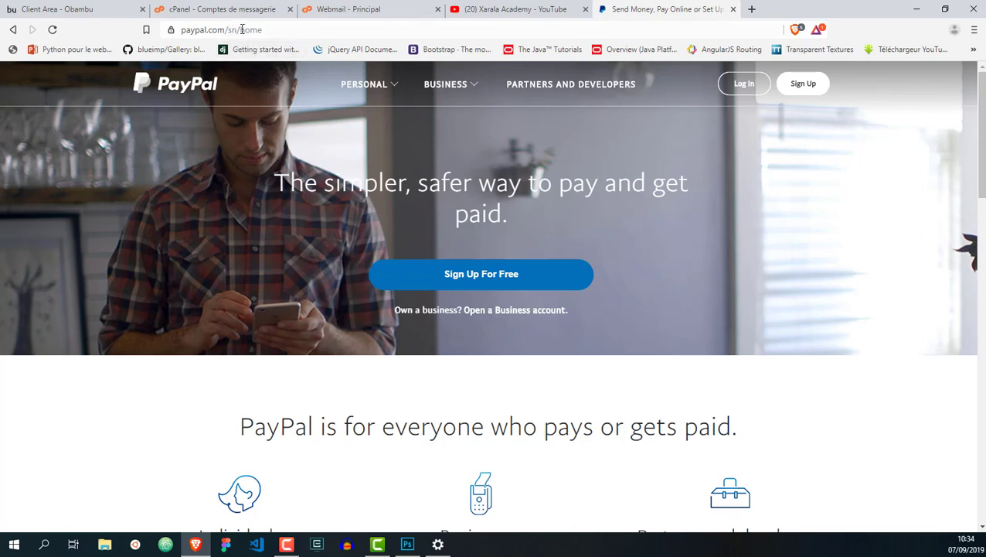
Start a free PayPal sign-up and continue with the Personal Account type
left_click(240, 30)
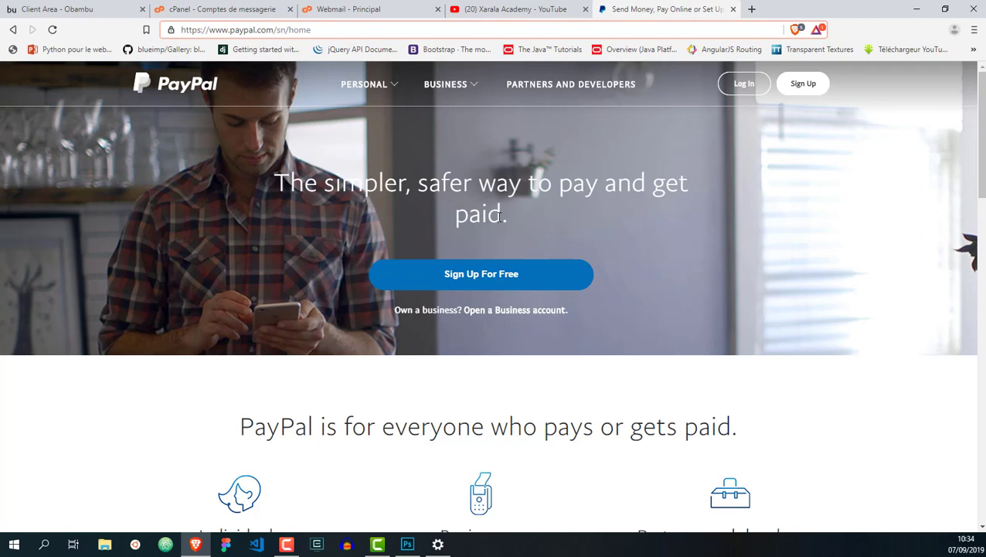
left_click(490, 276)
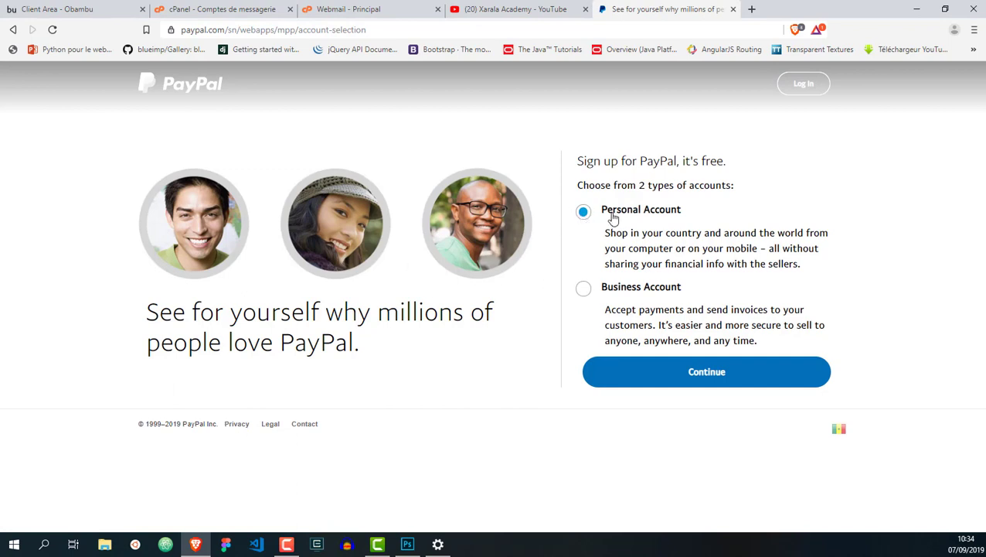
left_click(686, 374)
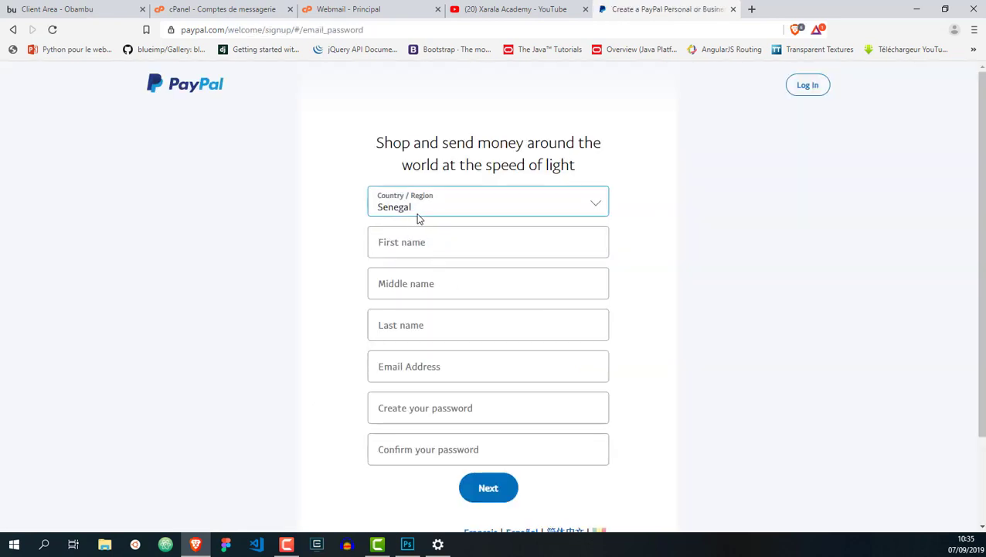
Enter the account holder's first, middle and last names and their e-mail address
left_click(414, 245)
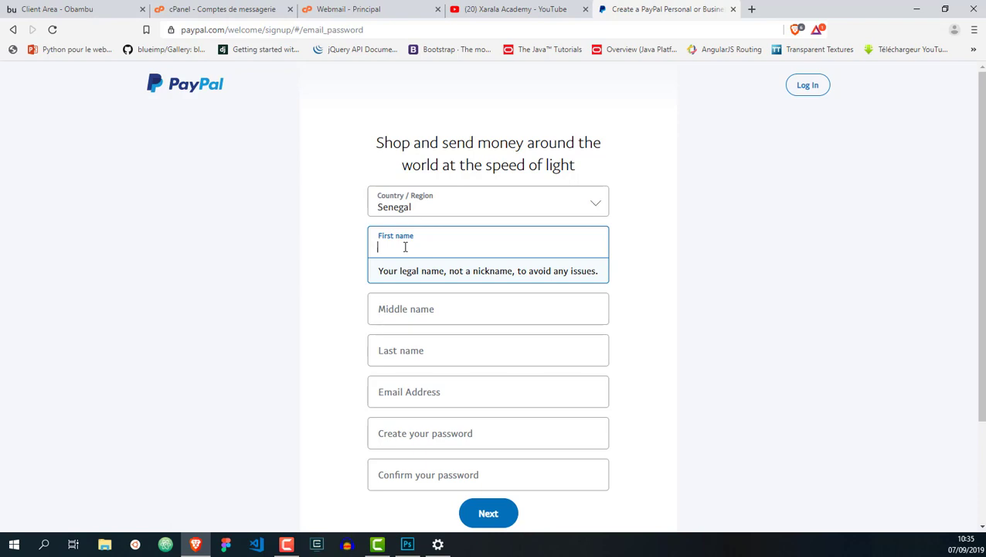
left_click(384, 308)
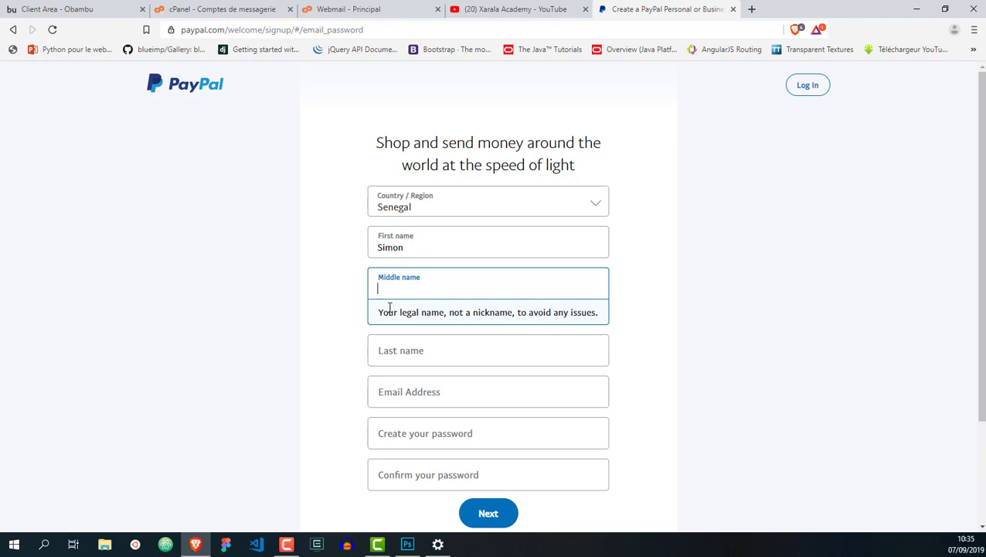
left_click(384, 348)
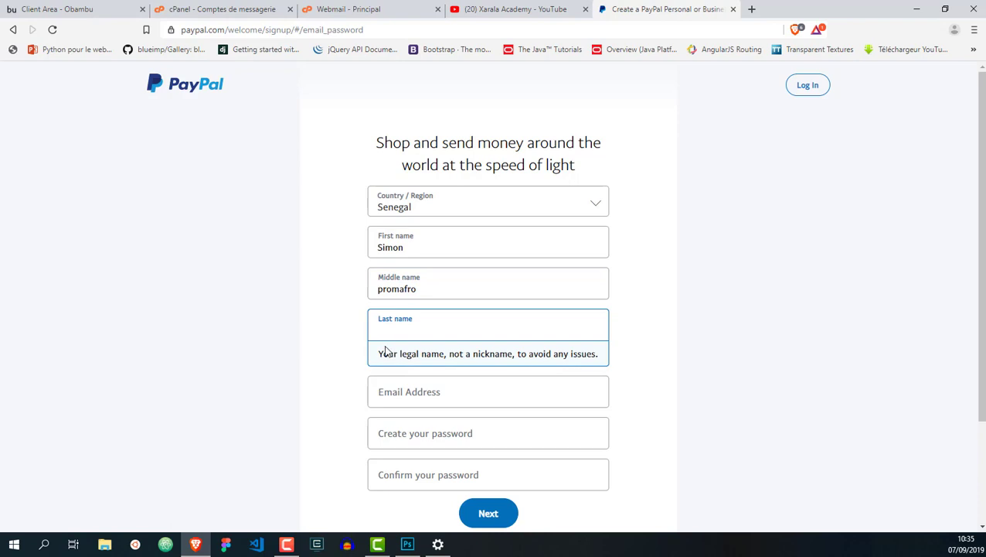
left_click(401, 386)
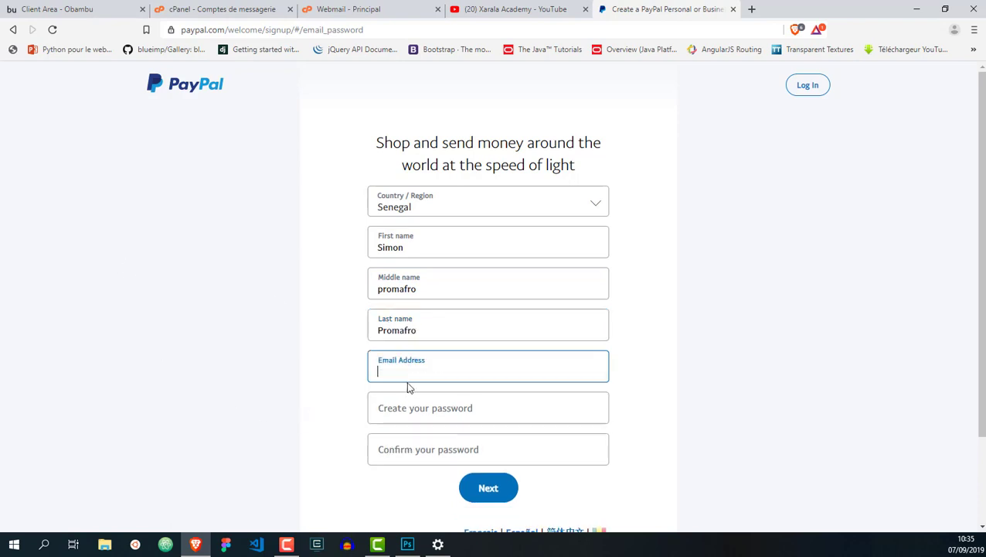
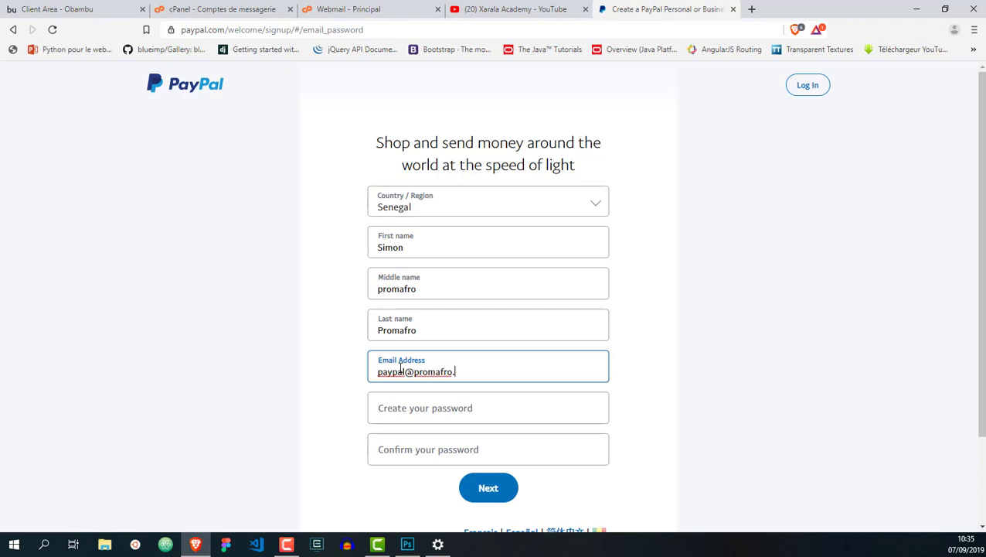
scroll(495, 356, "down", 2)
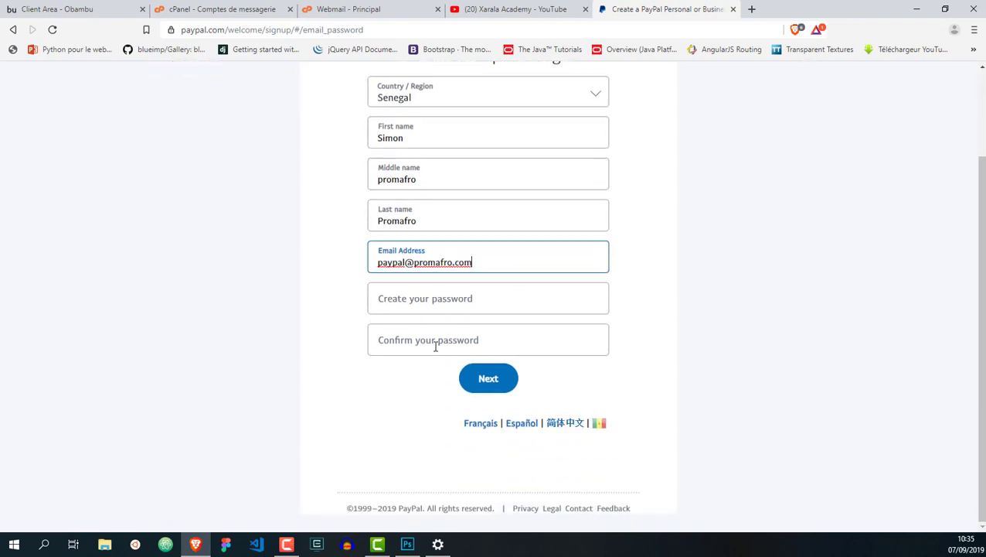
Enter the account password, confirm it identically, and submit the first sign-up page
left_click(450, 302)
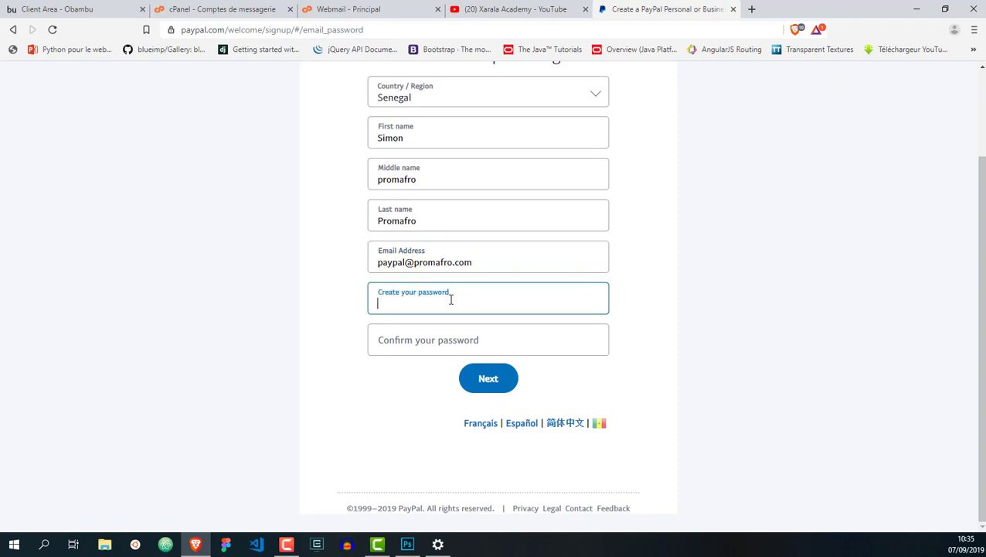
type("•")
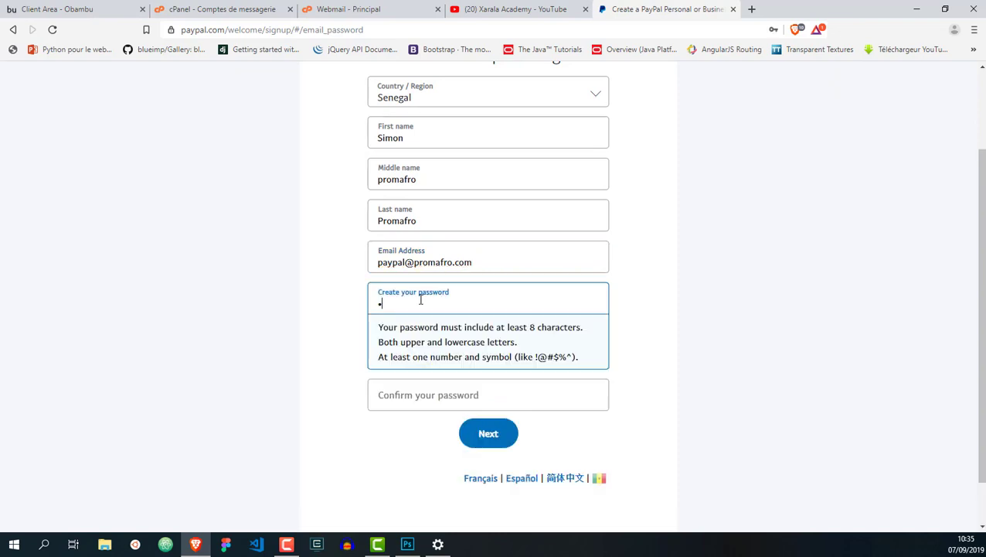
type("•••••••")
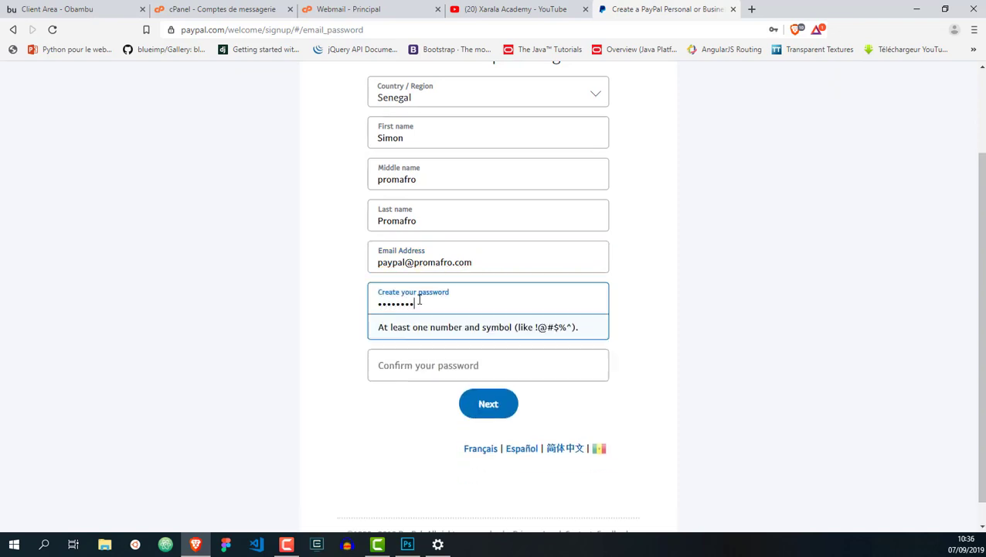
type("•••••••")
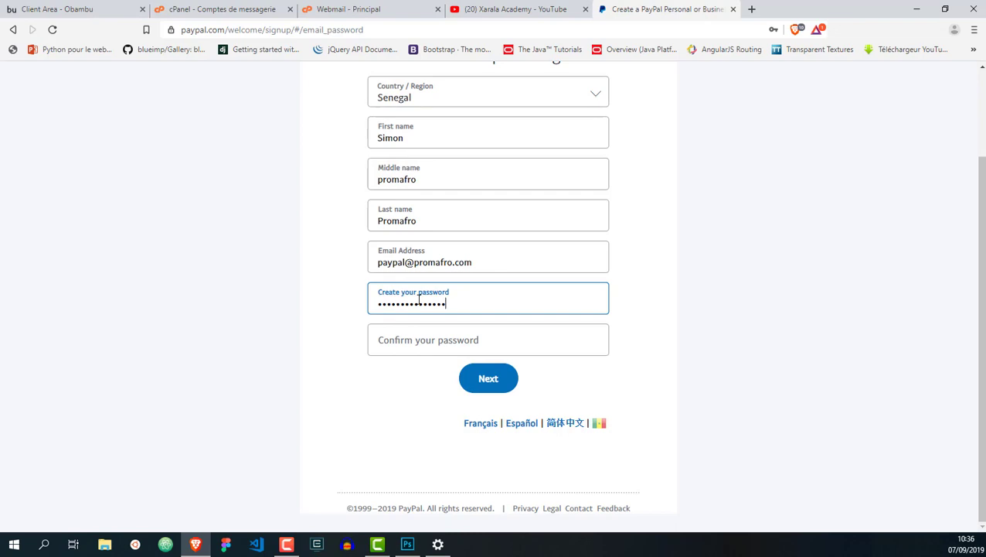
left_click(408, 340)
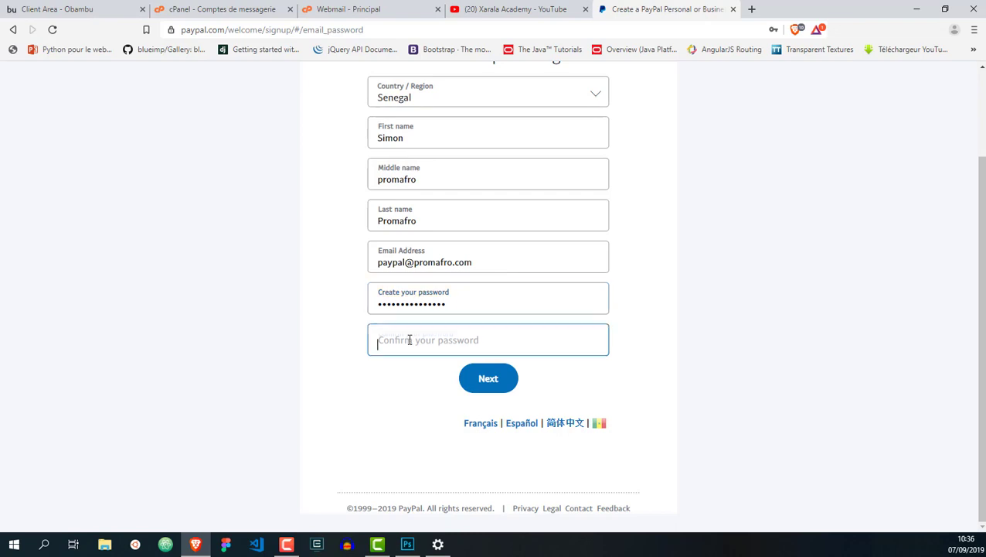
type("••••••")
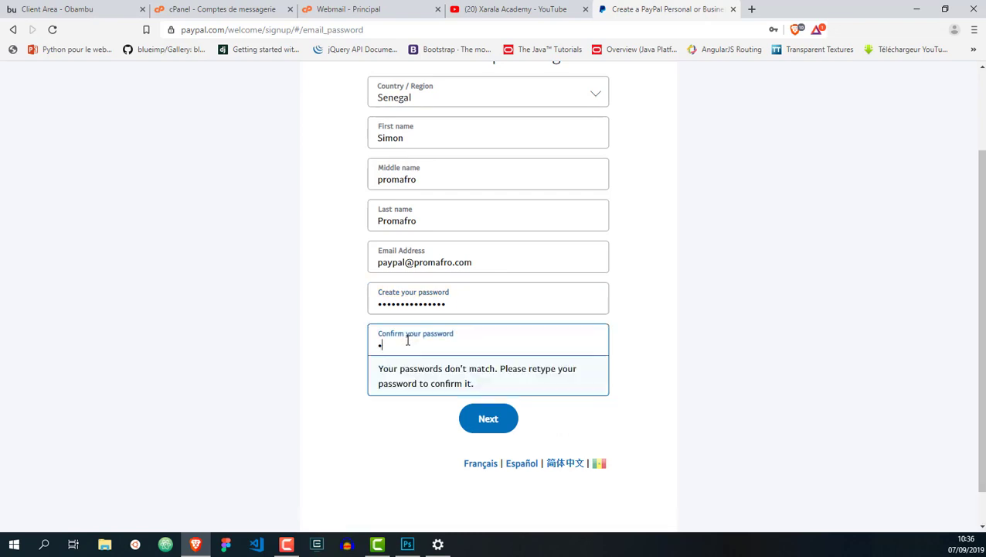
type("•••••••••")
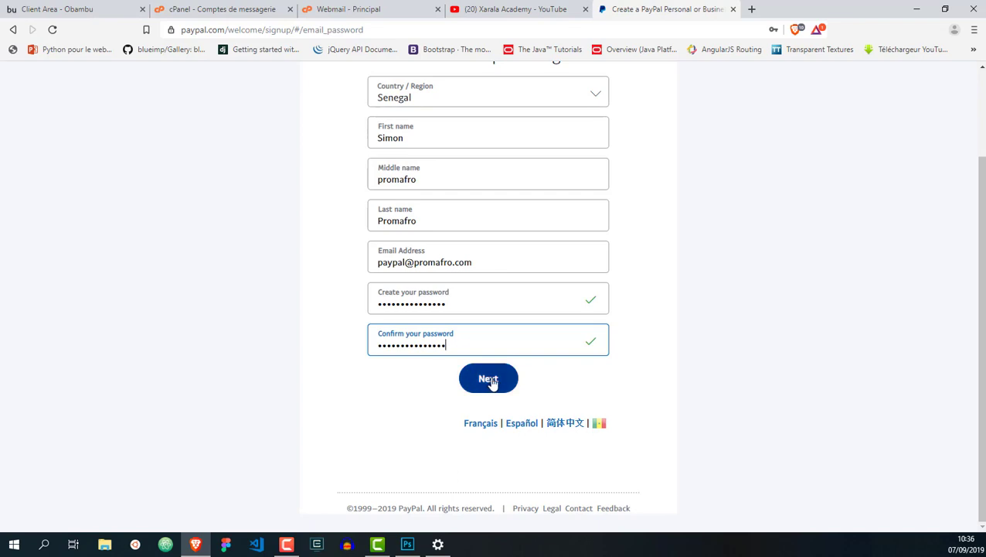
left_click(488, 380)
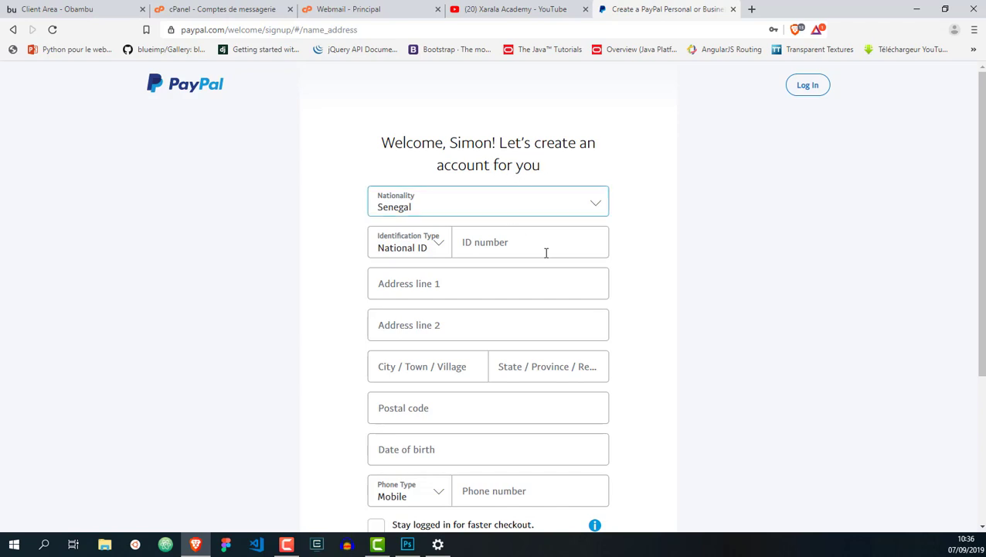
Choose National ID from the Identification Type list on the account details page
scroll(545, 252, "down", 1)
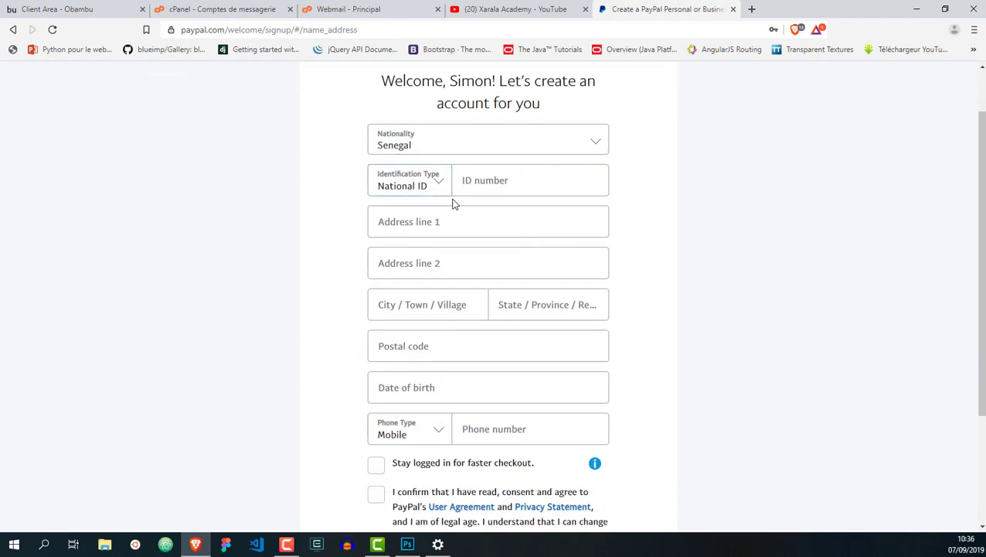
scroll(452, 207, "down", 1)
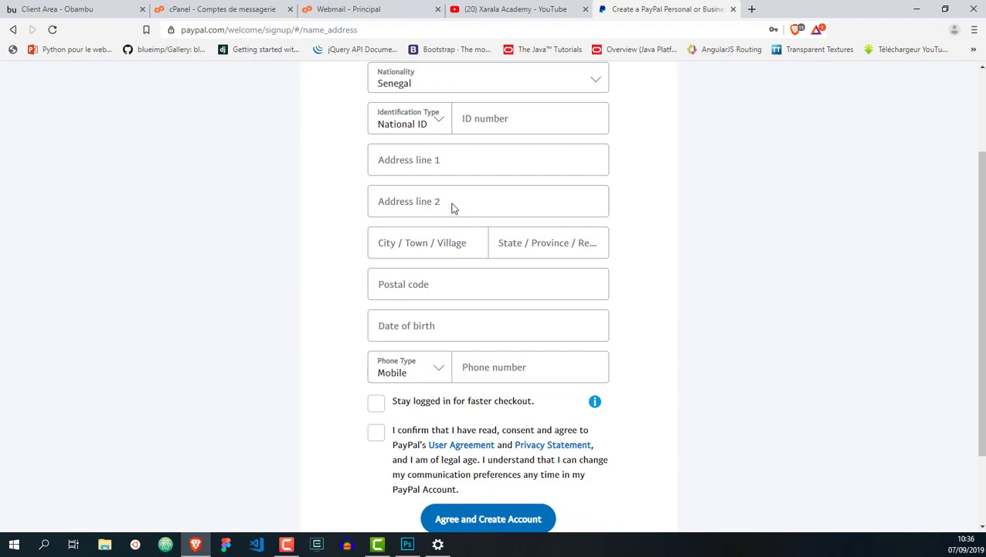
scroll(453, 207, "up", 1)
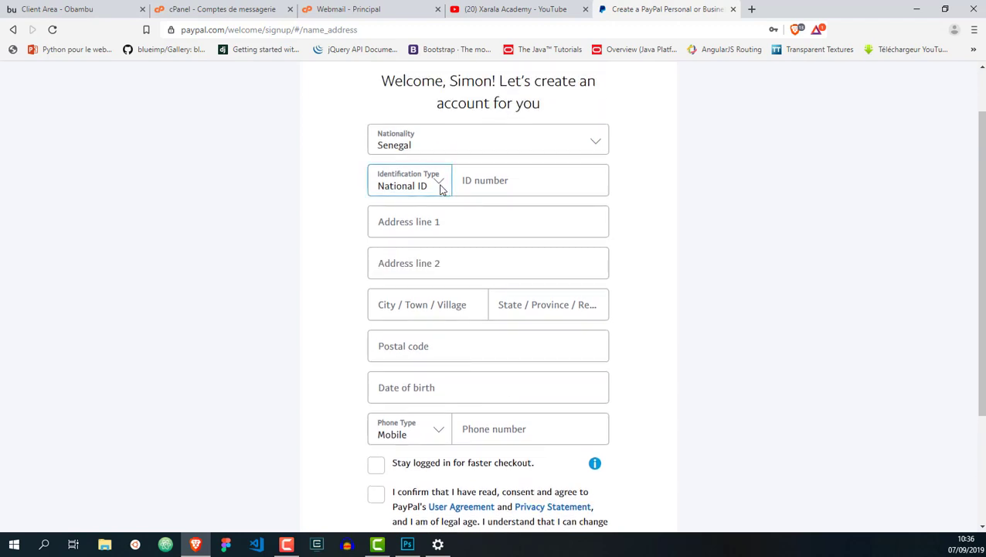
left_click(445, 187)
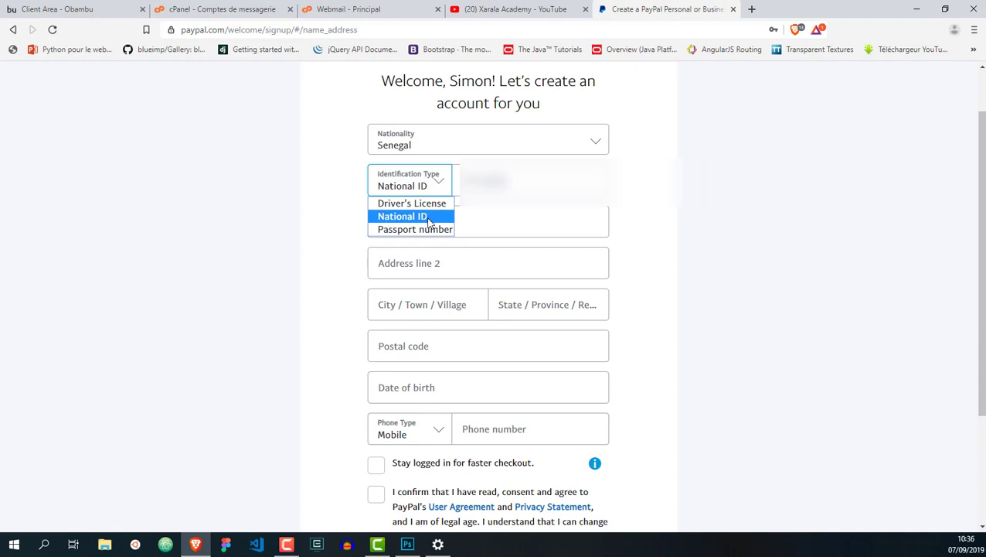
left_click(429, 218)
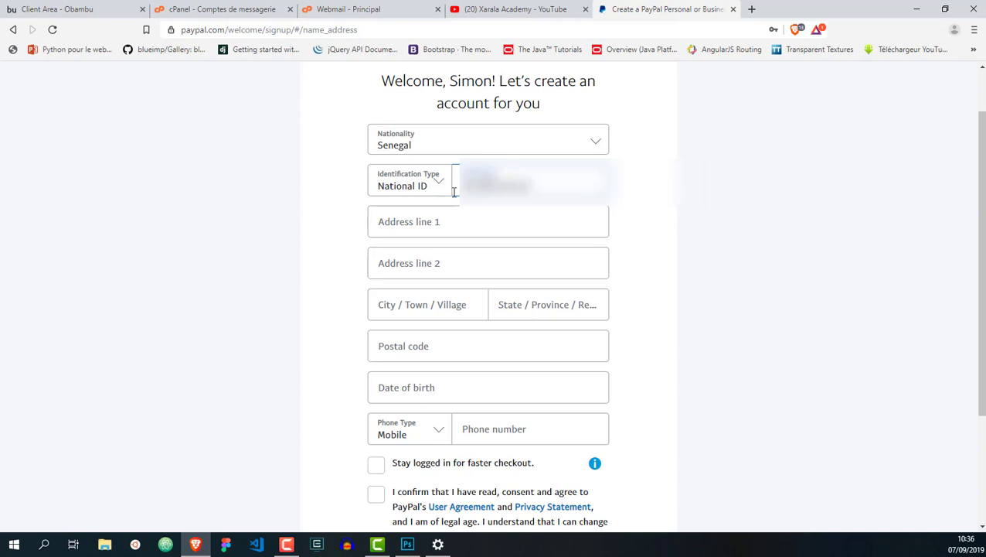
left_click(447, 218)
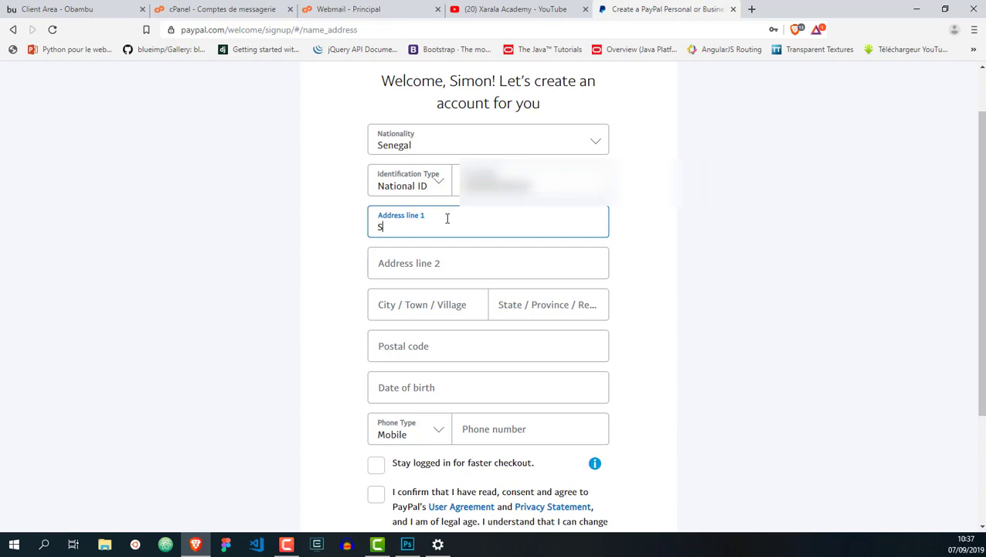
Enter the street address, city, state/region and postal code
left_click(445, 260)
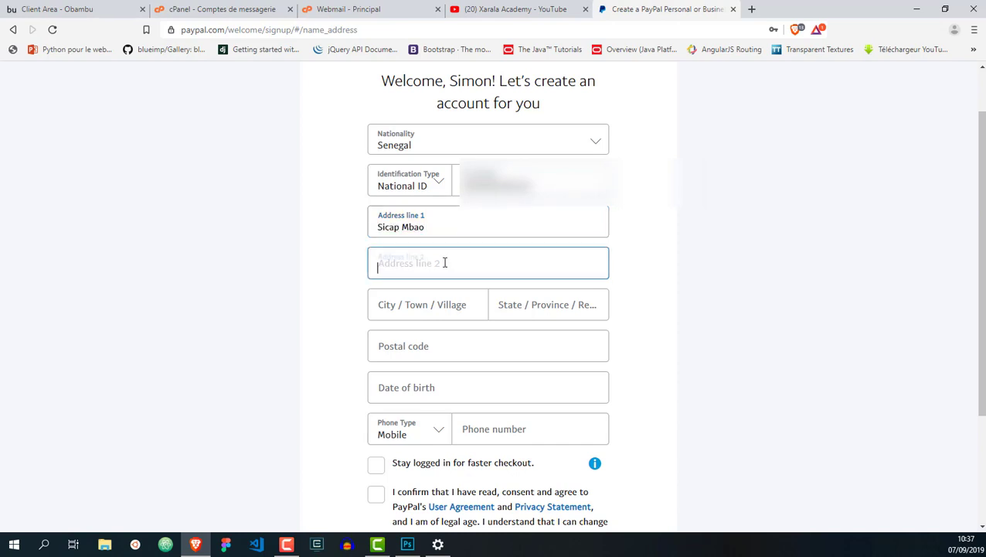
scroll(418, 265, "down", 1)
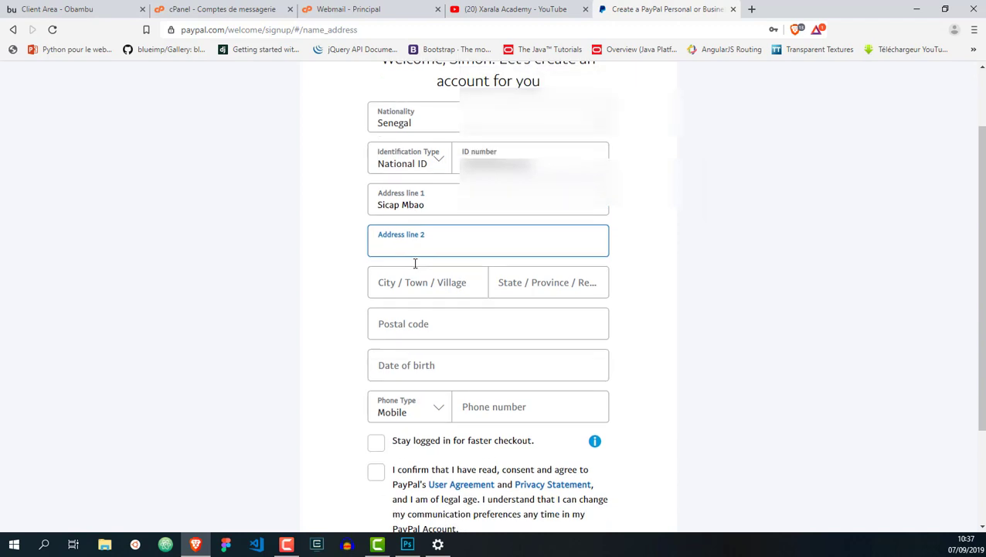
left_click(386, 246)
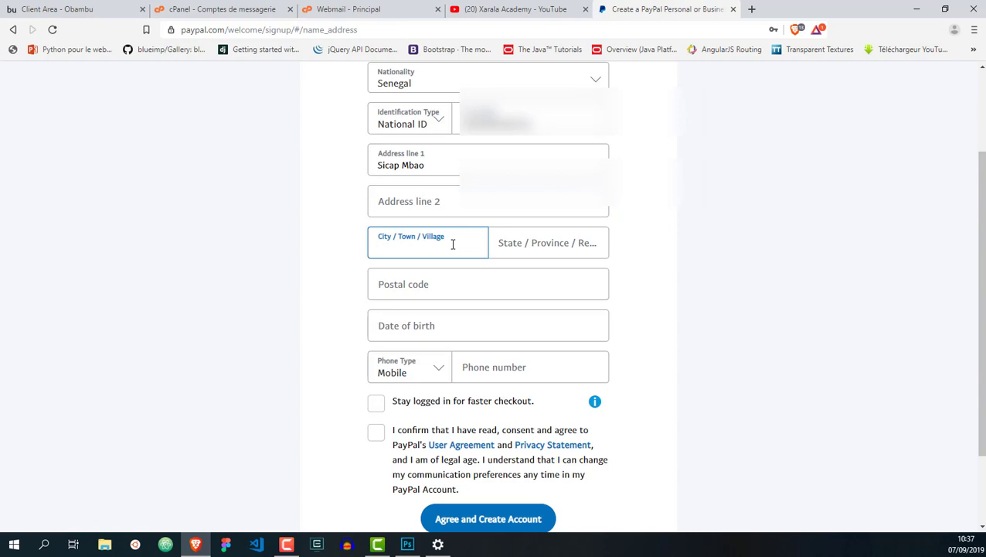
type("Pikine")
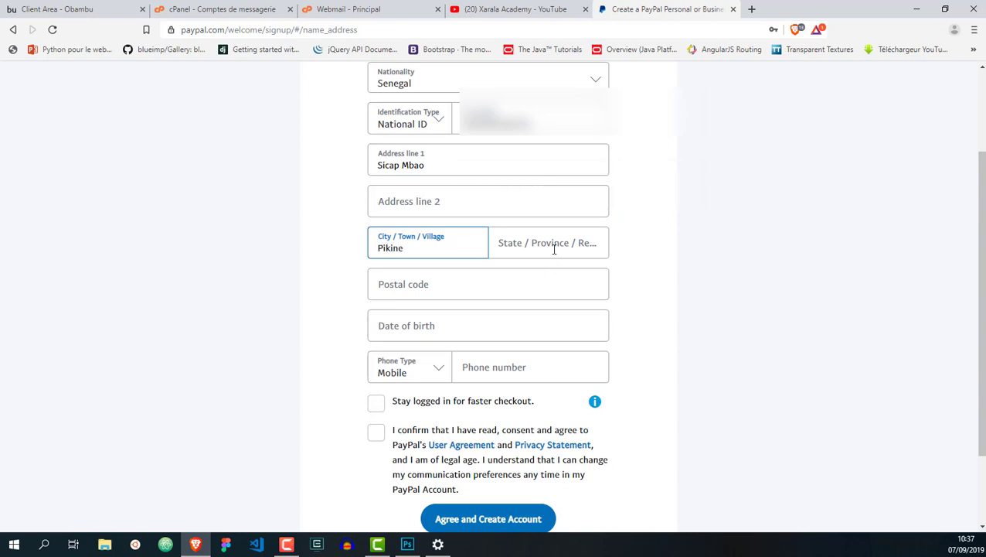
left_click(549, 247)
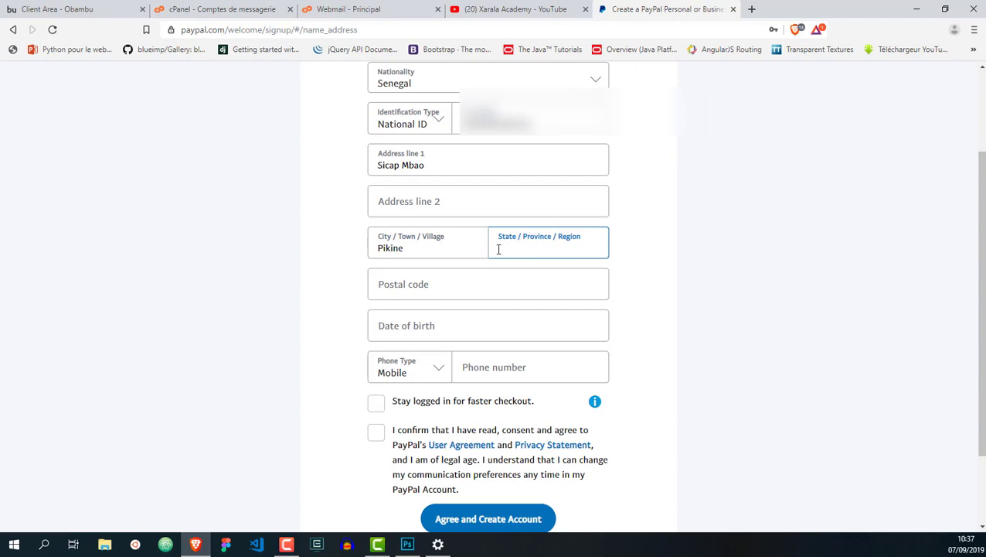
type("Pikine")
left_click(430, 278)
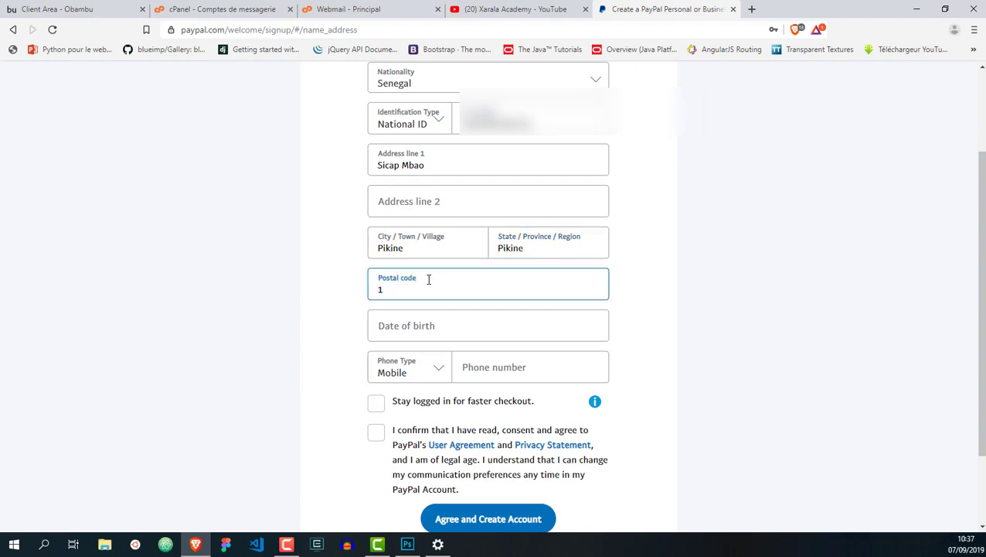
type("17000")
Enter the date of birth, tick stay-logged-in, and accept the User Agreement and Privacy Statement
scroll(433, 276, "down", 2)
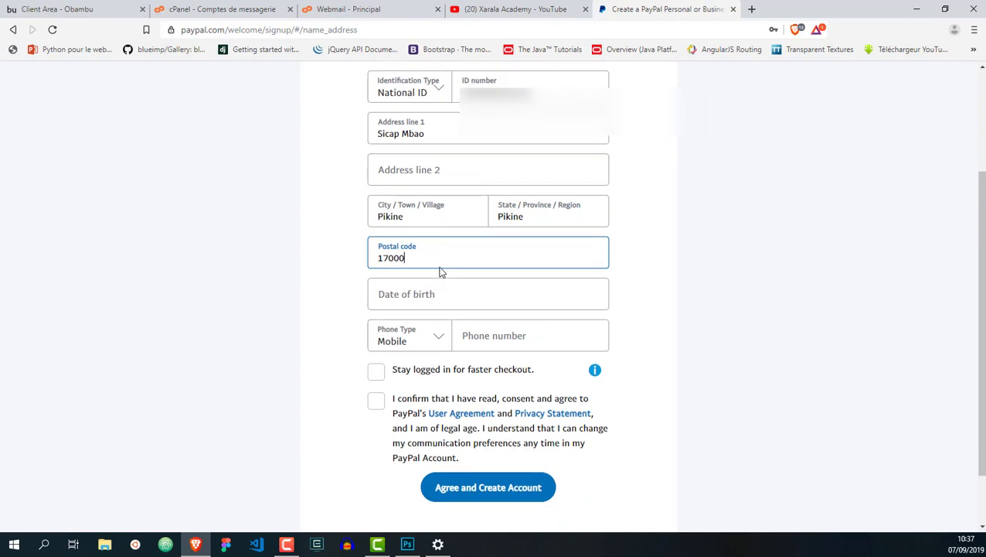
key("Tab")
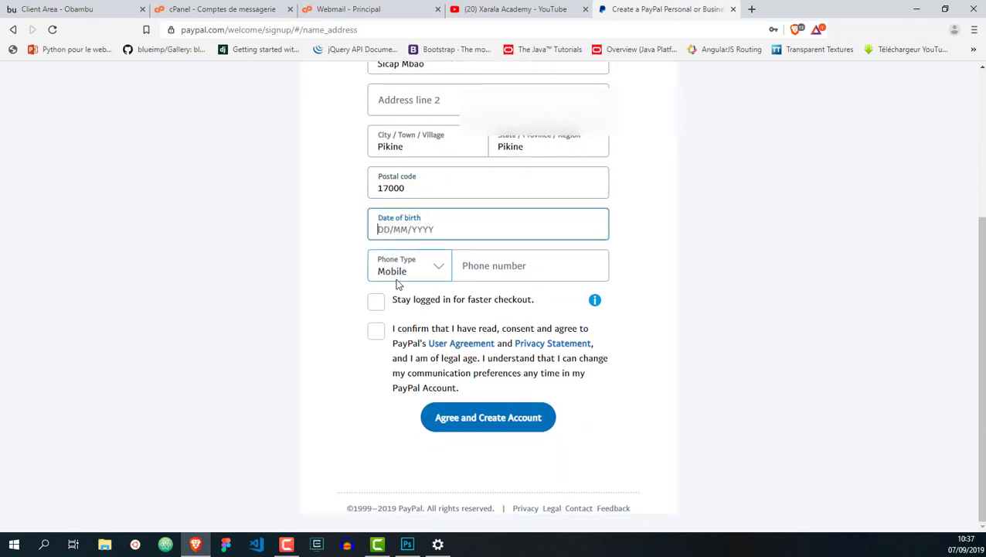
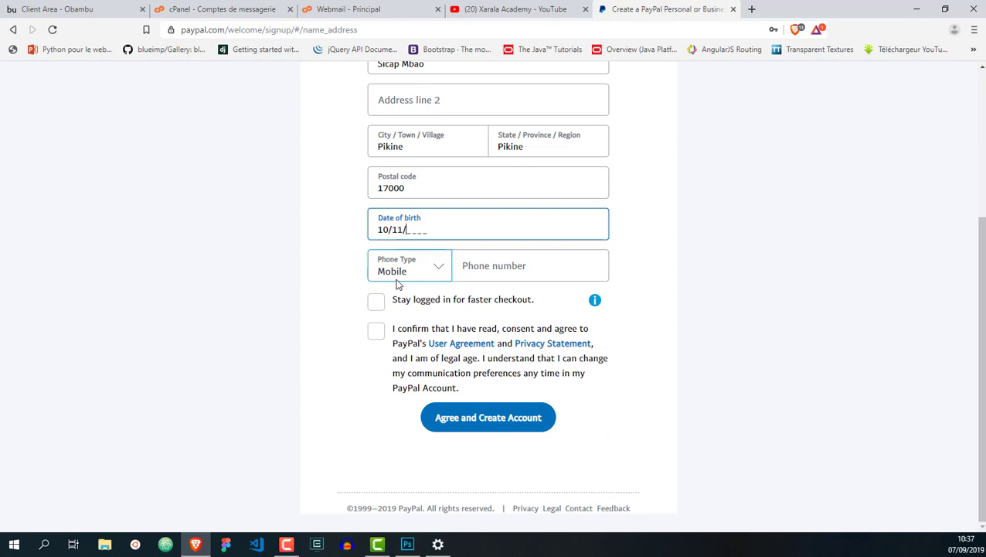
left_click(376, 303)
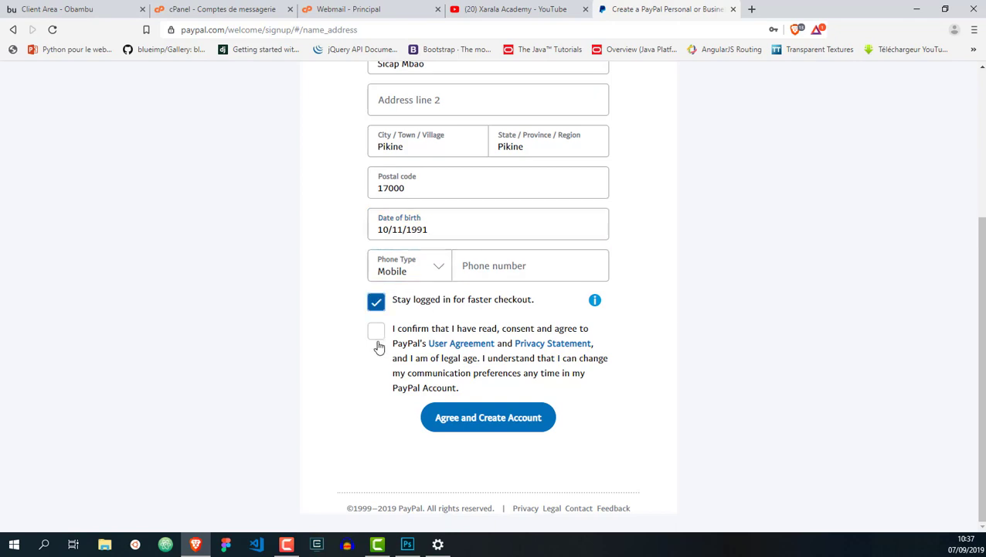
left_click(376, 336)
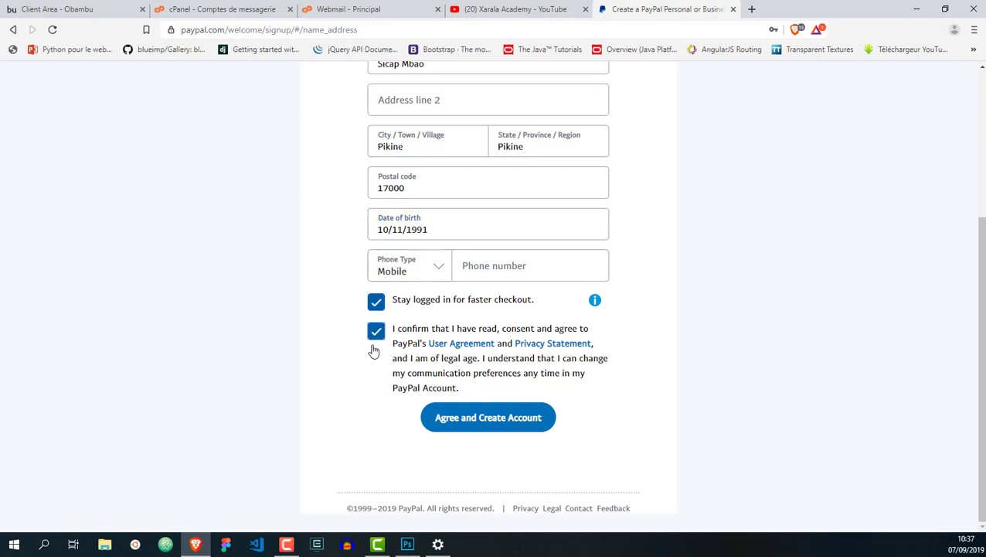
Keep the phone type as Mobile, enter the phone number, and create the account
left_click(431, 270)
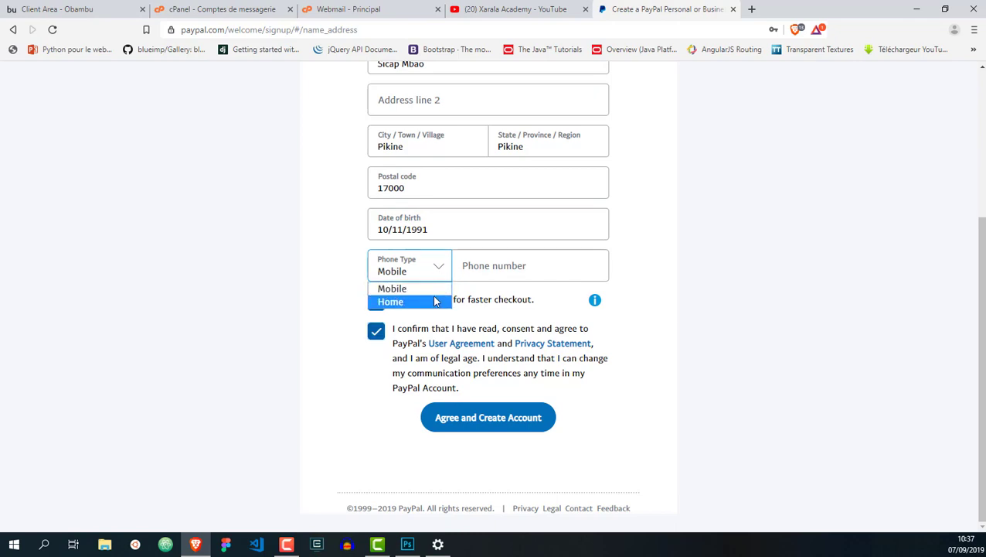
left_click(437, 301)
left_click(435, 268)
left_click(402, 288)
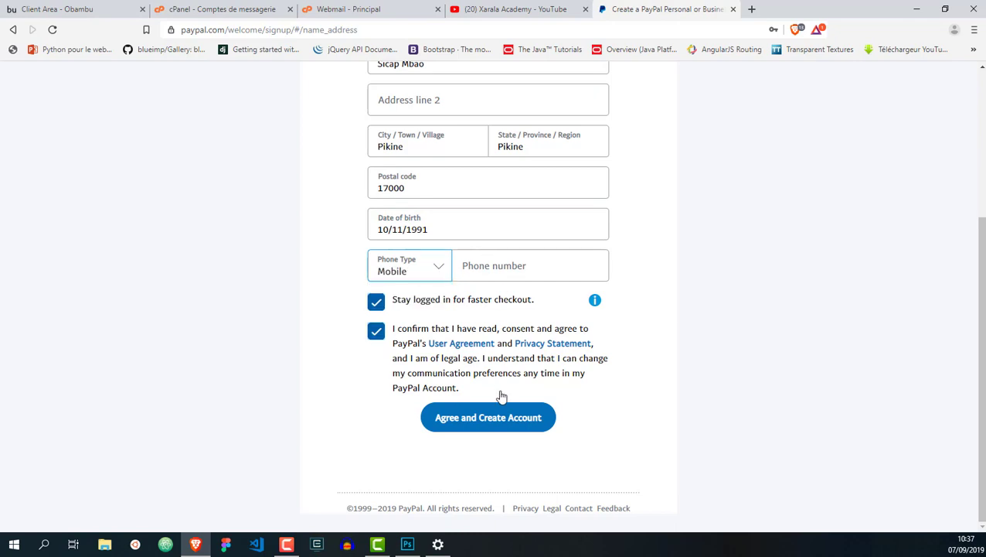
left_click(501, 420)
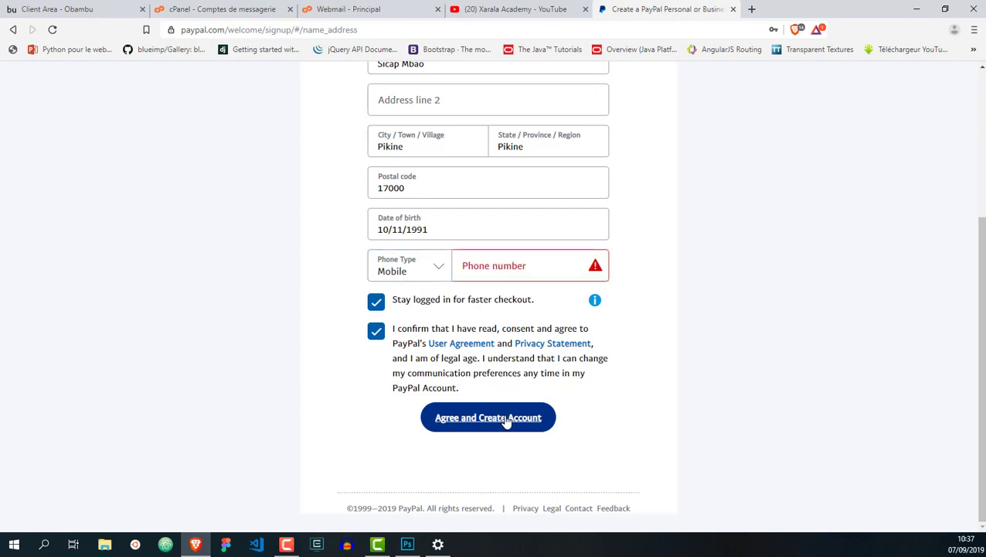
left_click(505, 270)
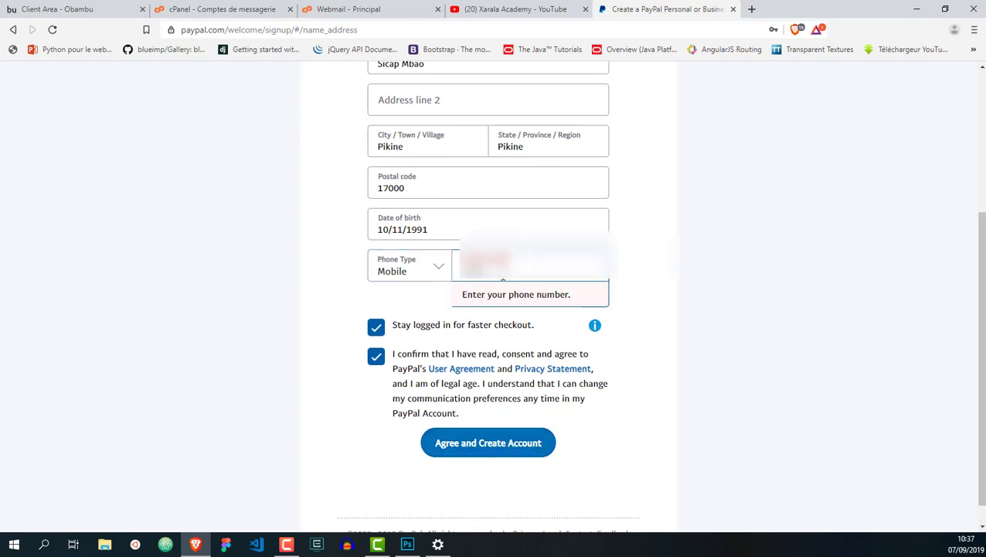
type("7")
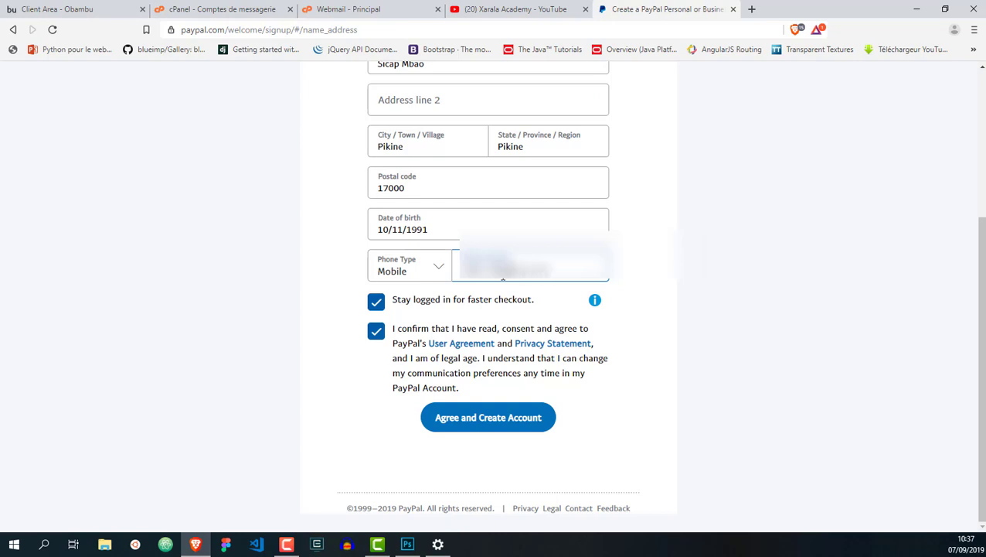
left_click(506, 418)
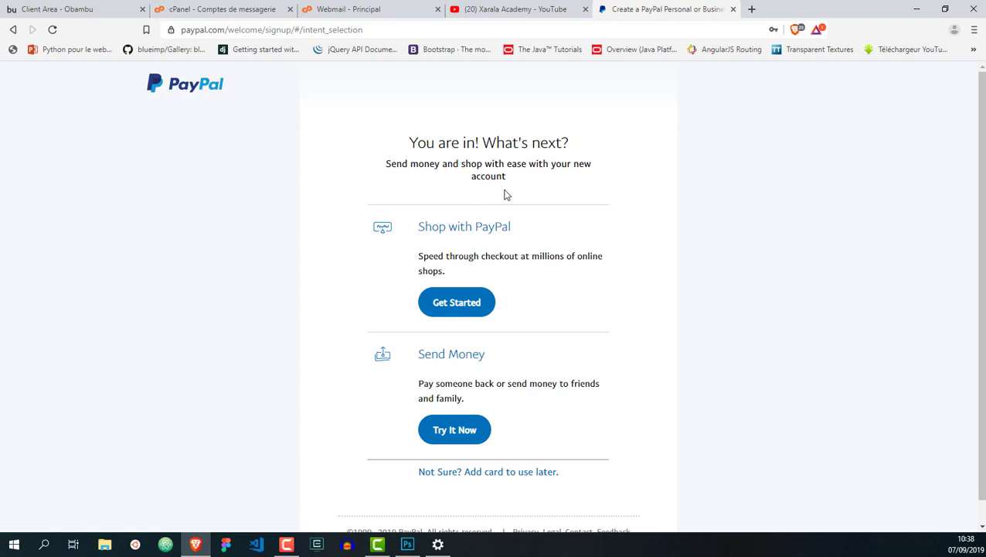
Leave the card number, expiration date and security code empty and choose Link card later
left_click_drag(386, 167, 509, 186)
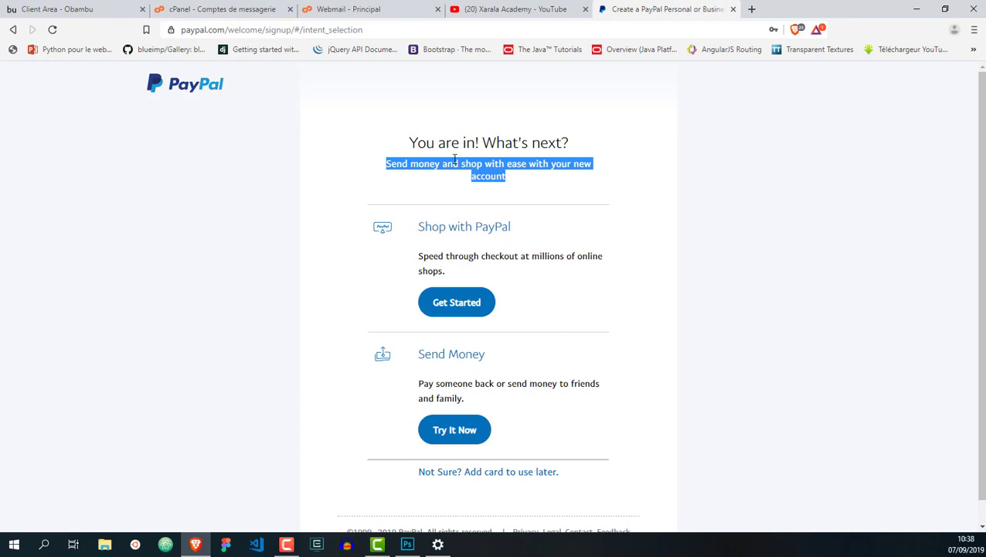
left_click_drag(412, 137, 522, 178)
left_click(530, 249)
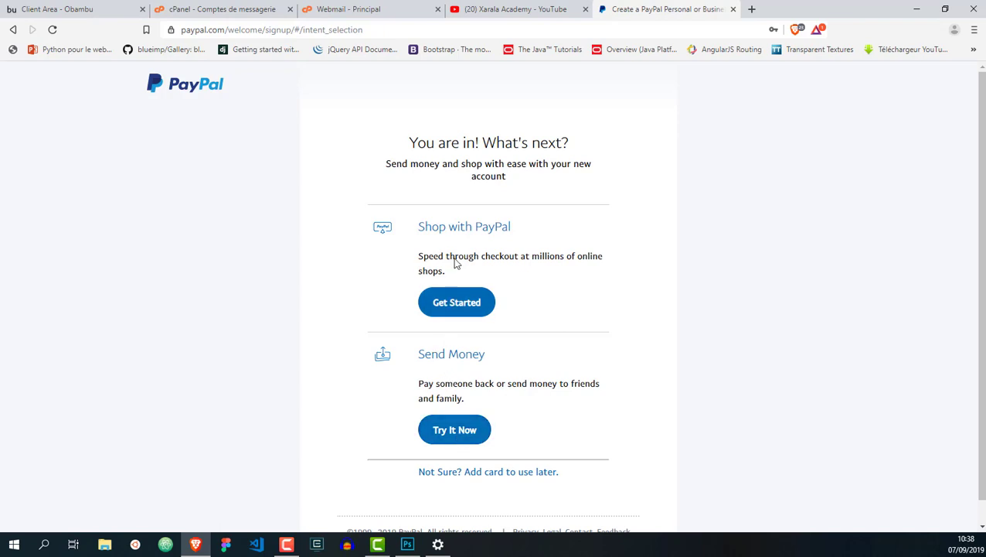
left_click(498, 474)
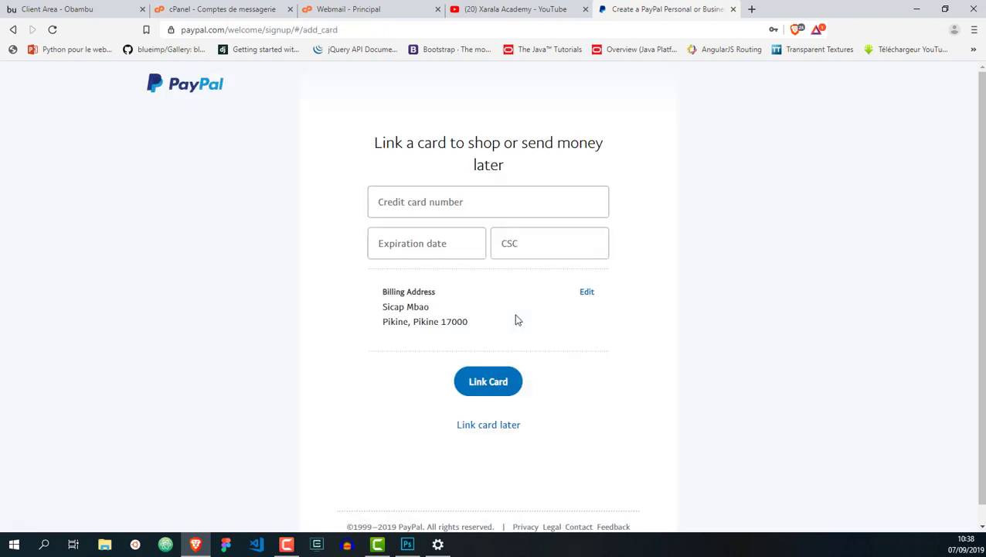
left_click(443, 207)
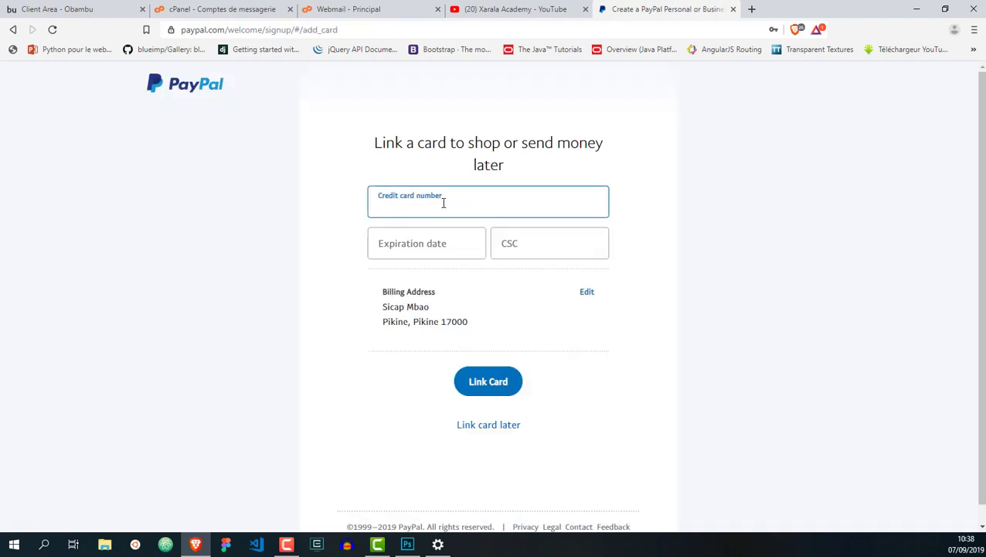
left_click(429, 248)
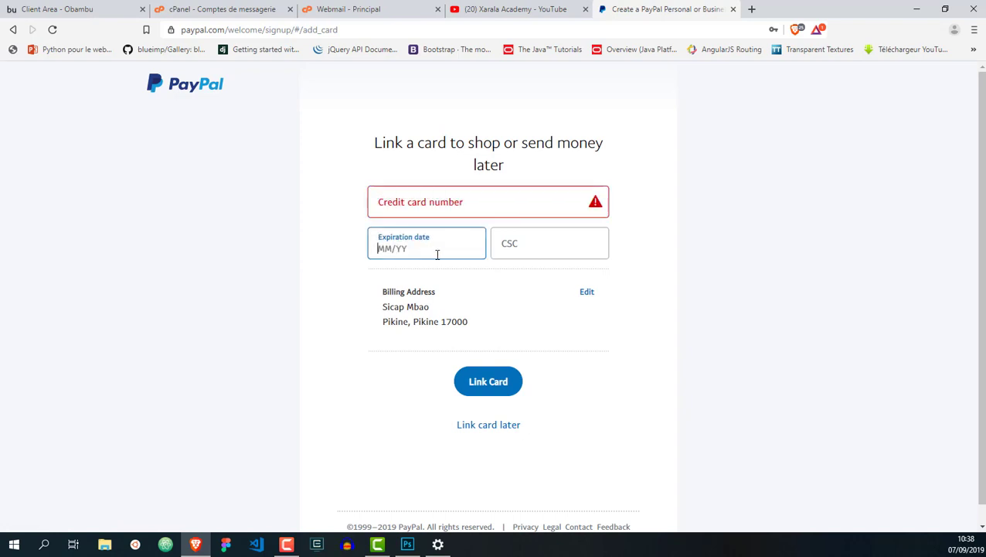
left_click(516, 246)
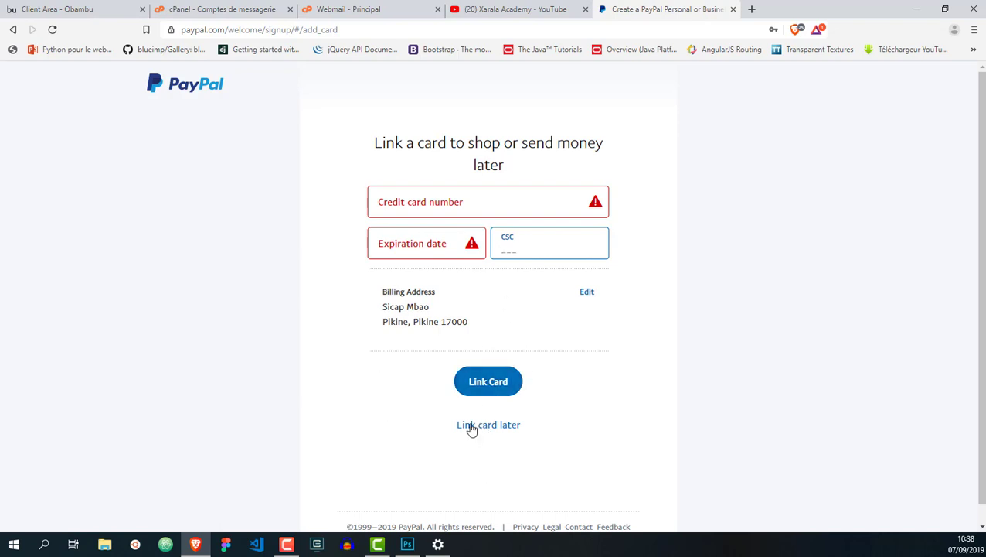
left_click(472, 427)
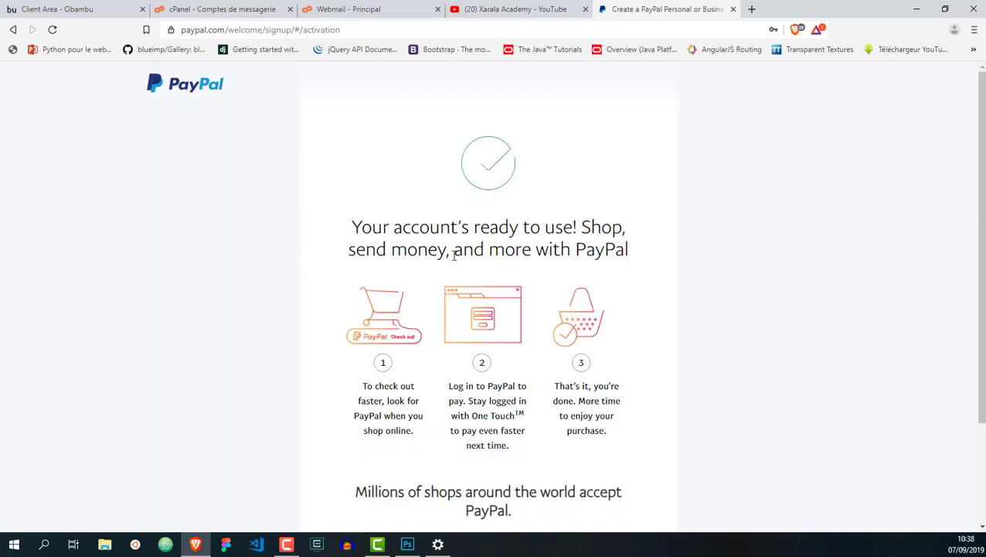
Go to the new account's summary, then switch over to the webmail inbox
scroll(546, 282, "down", 2)
scroll(543, 279, "up", 2)
scroll(461, 289, "down", 1)
scroll(462, 288, "down", 2)
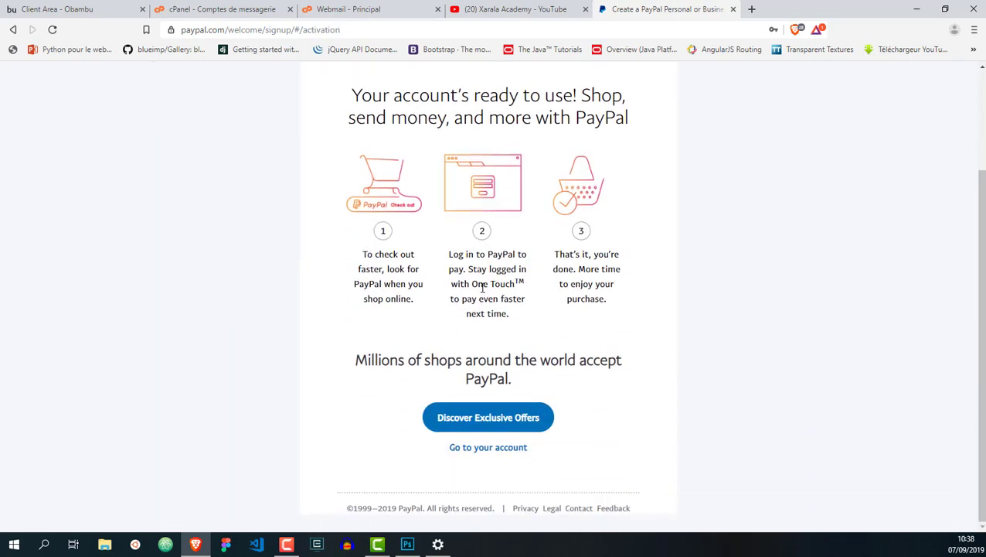
left_click(494, 448)
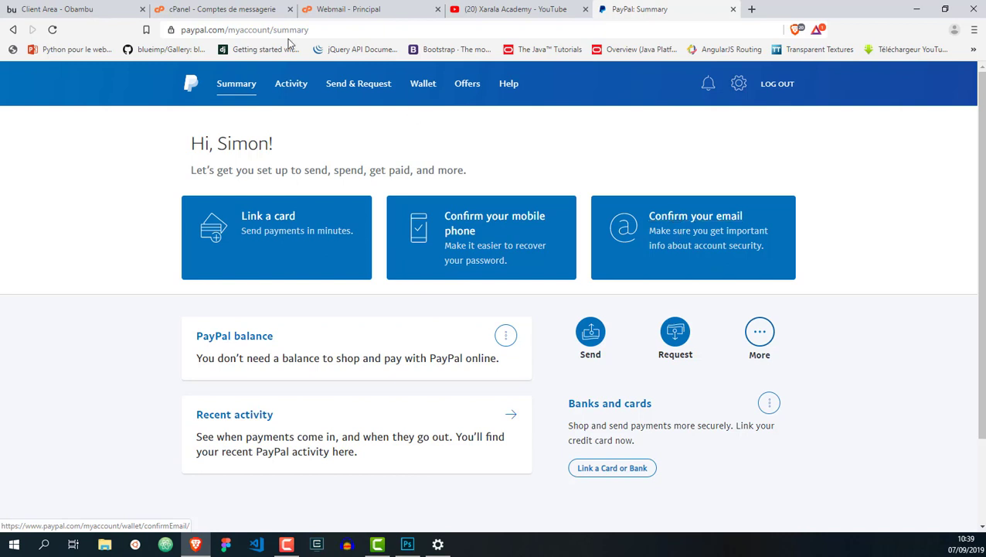
left_click(320, 9)
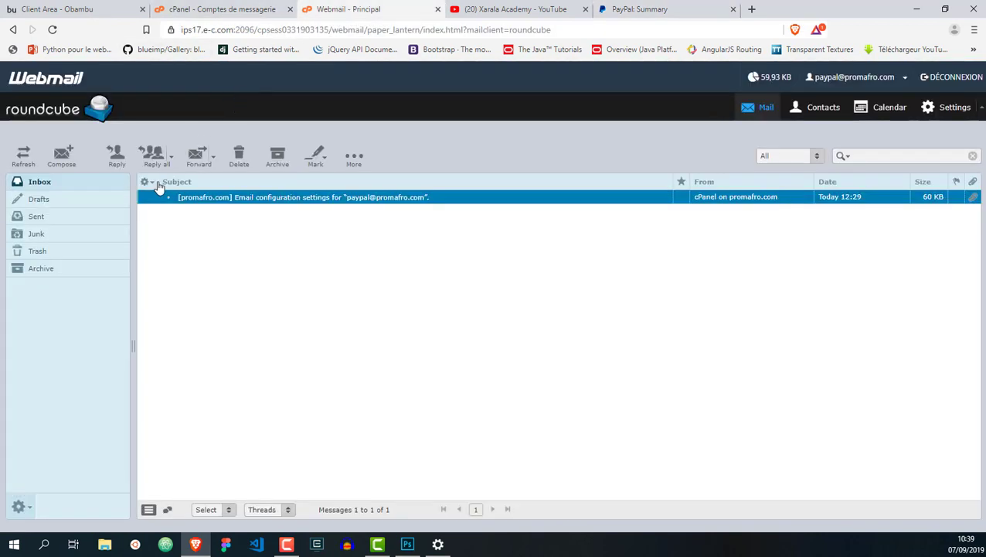
Refresh the inbox, open 'Please confirm your email address', display images, and follow Confirm My Email Address
left_click(101, 183)
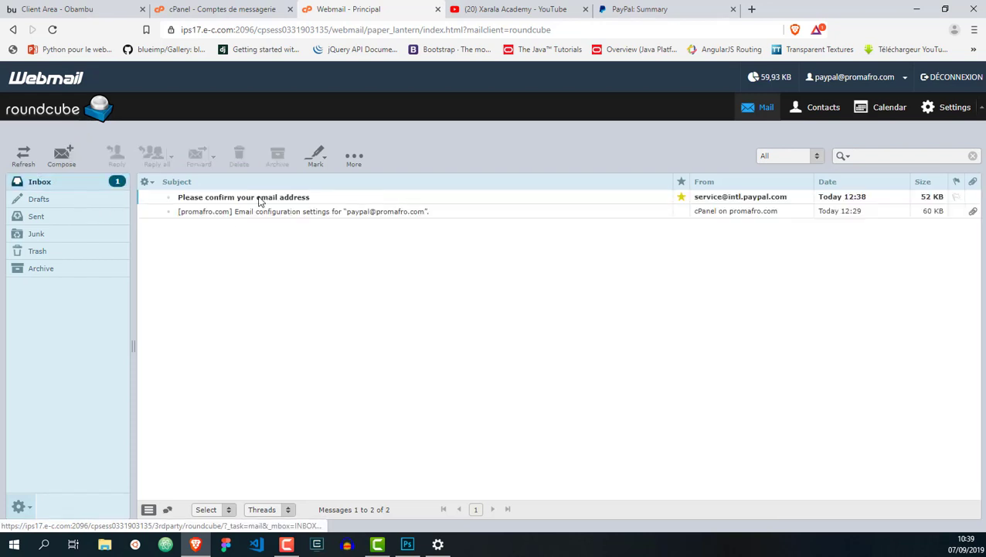
left_click(260, 200)
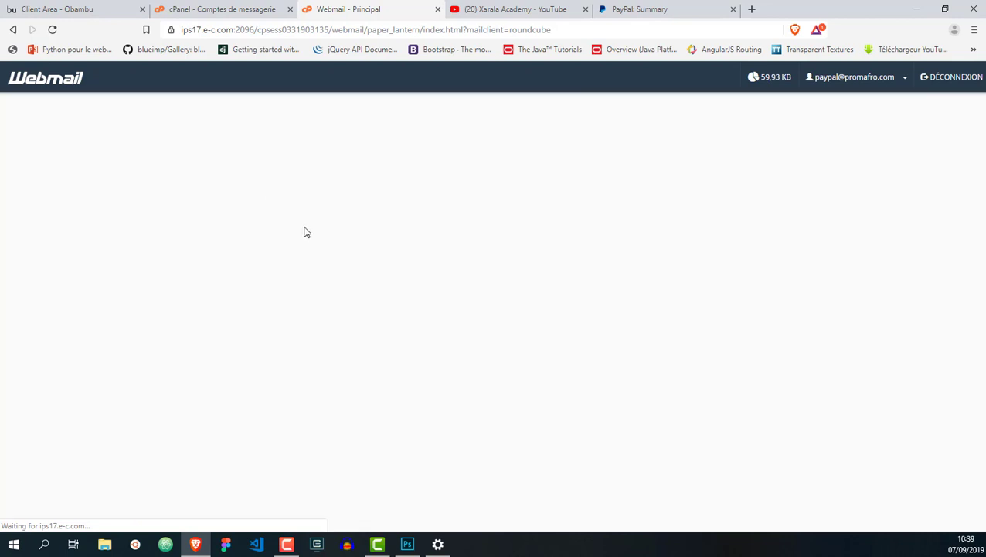
scroll(340, 251, "down", 5)
scroll(519, 279, "up", 4)
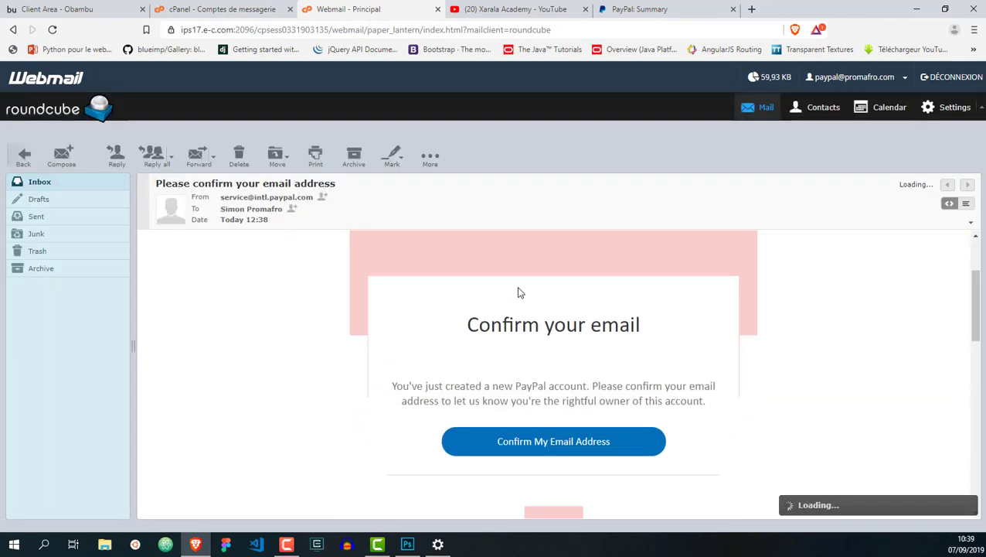
scroll(592, 442, "down", 1)
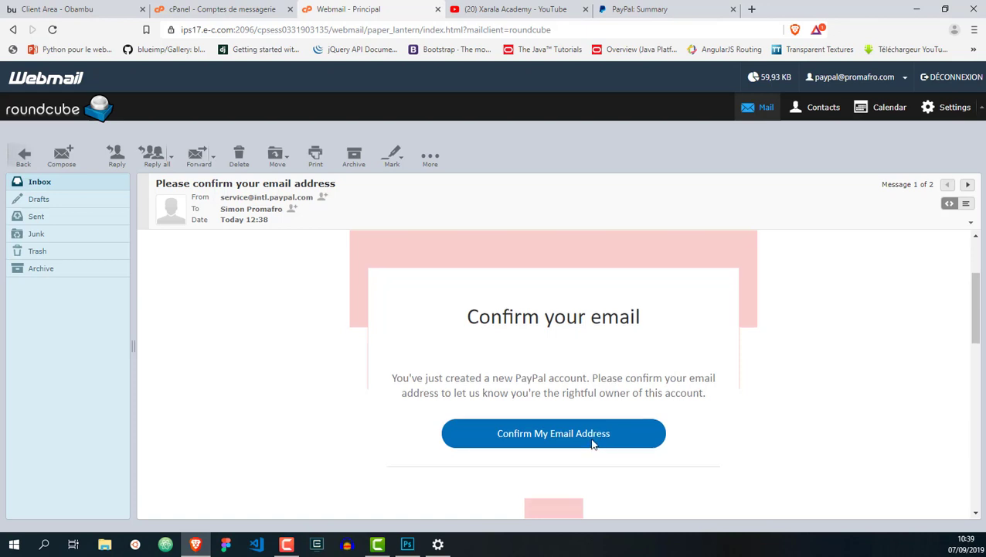
scroll(592, 442, "down", 2)
scroll(576, 431, "up", 4)
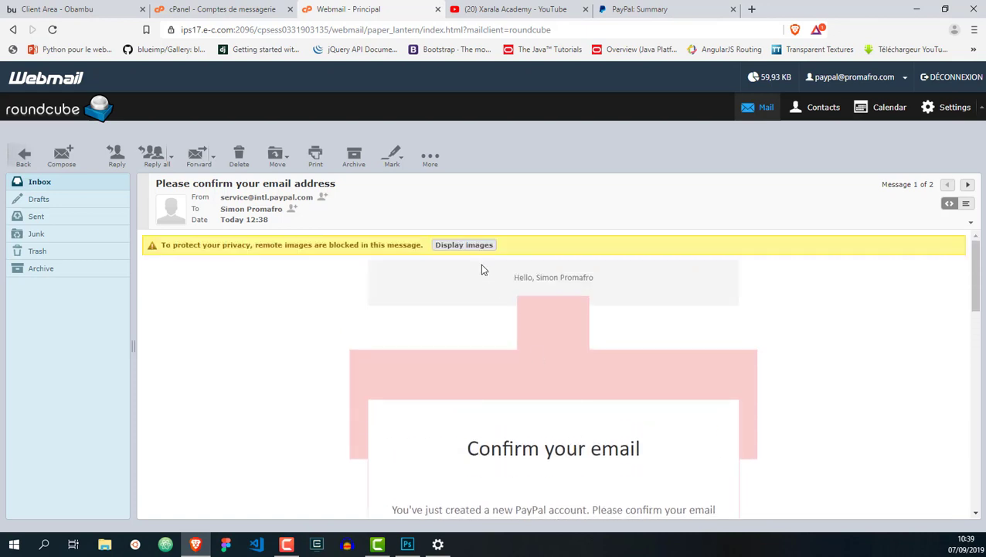
left_click(462, 245)
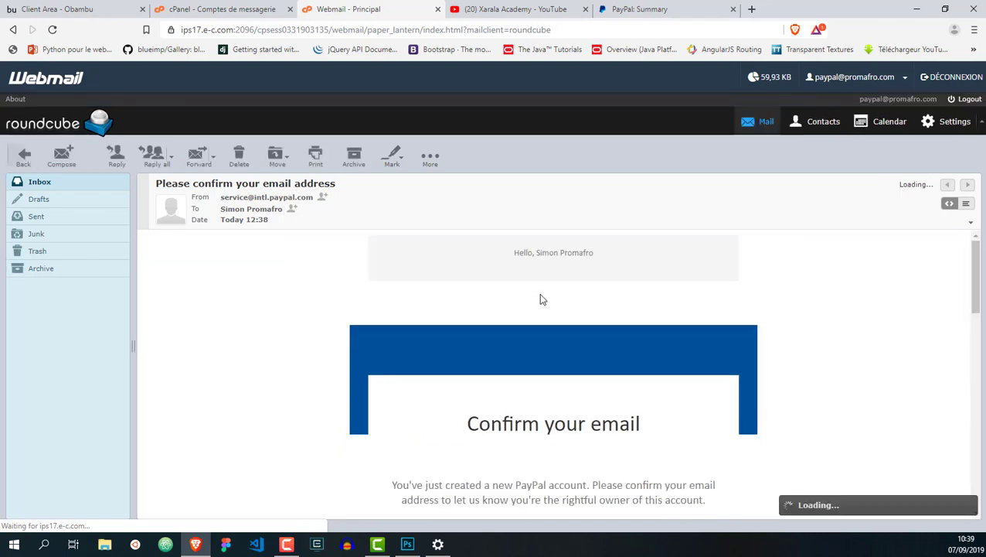
scroll(545, 294, "down", 3)
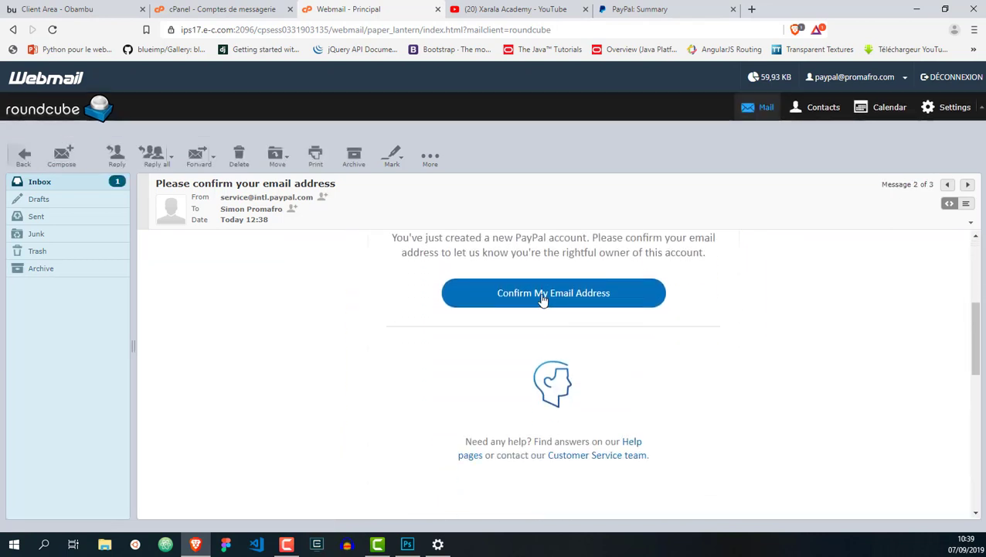
left_click(542, 299)
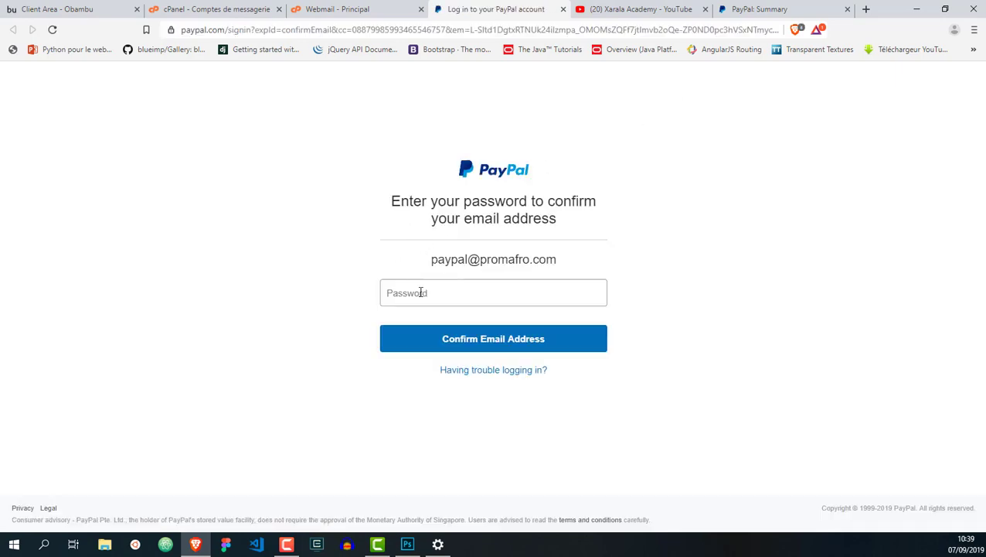
Confirm the email with the account password, decline card and phone setup, and return to Summary
left_click(419, 292)
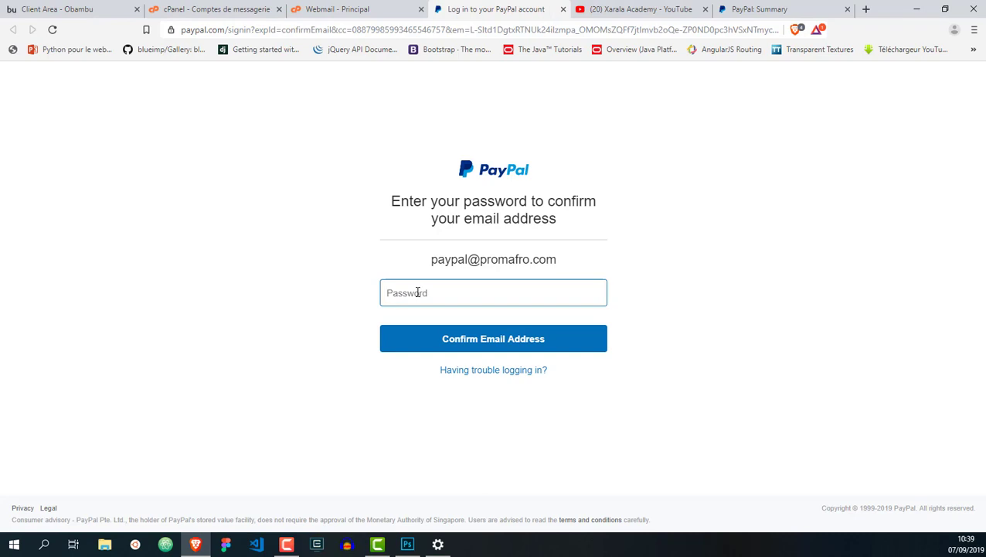
type("•")
left_click(475, 340)
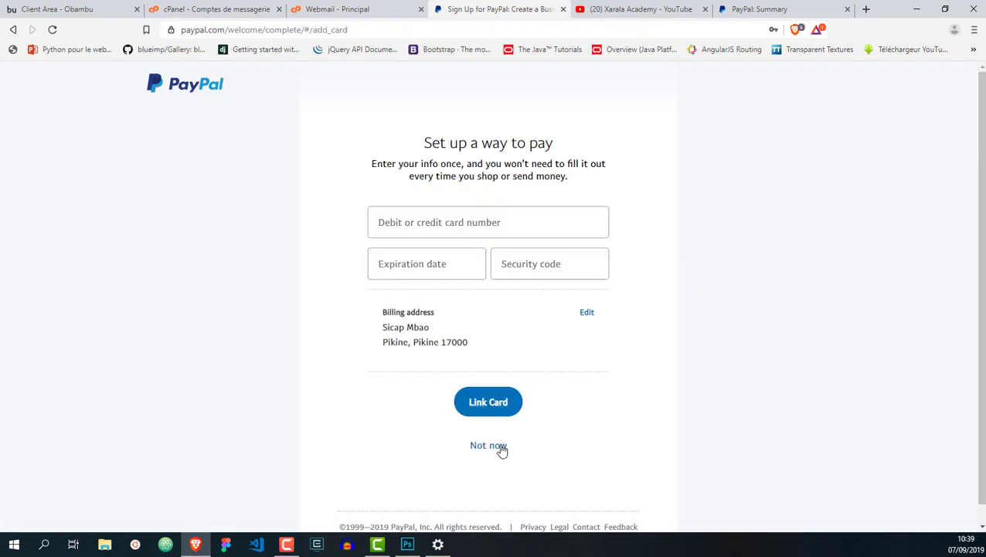
left_click(497, 445)
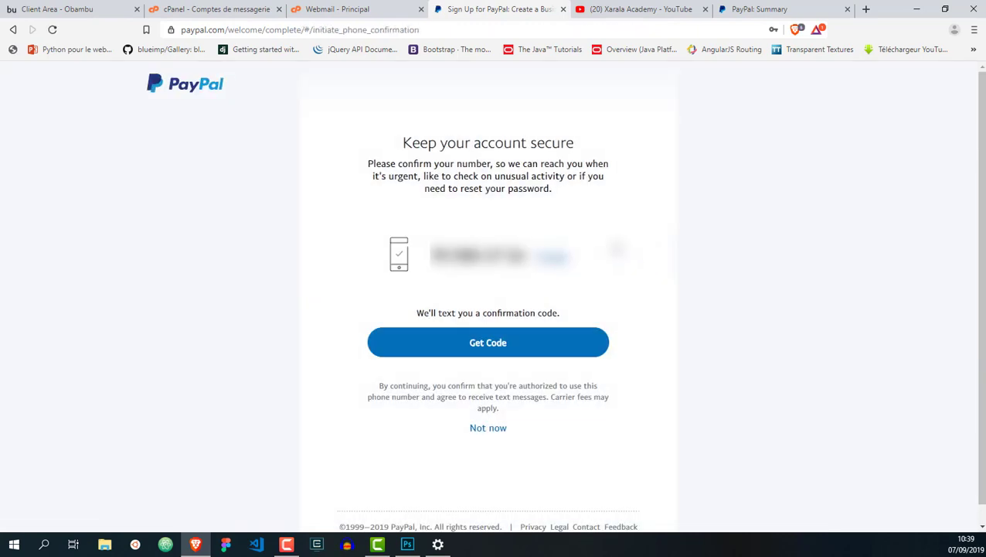
left_click(489, 429)
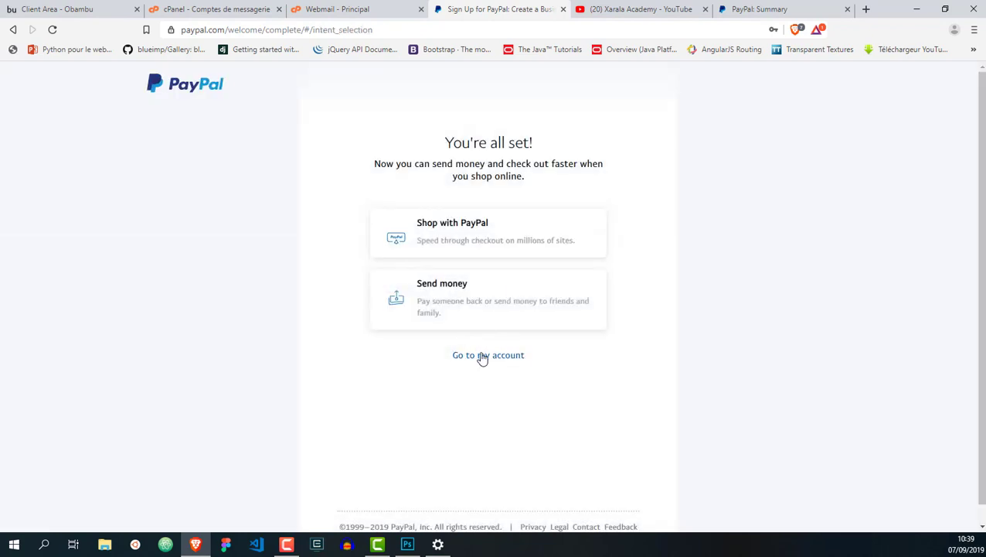
left_click(480, 356)
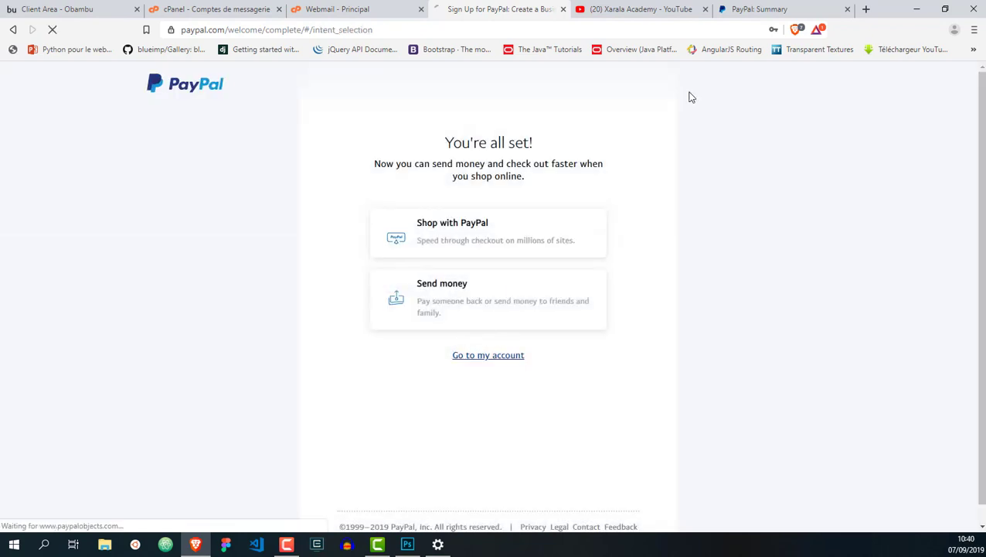
left_click(738, 16)
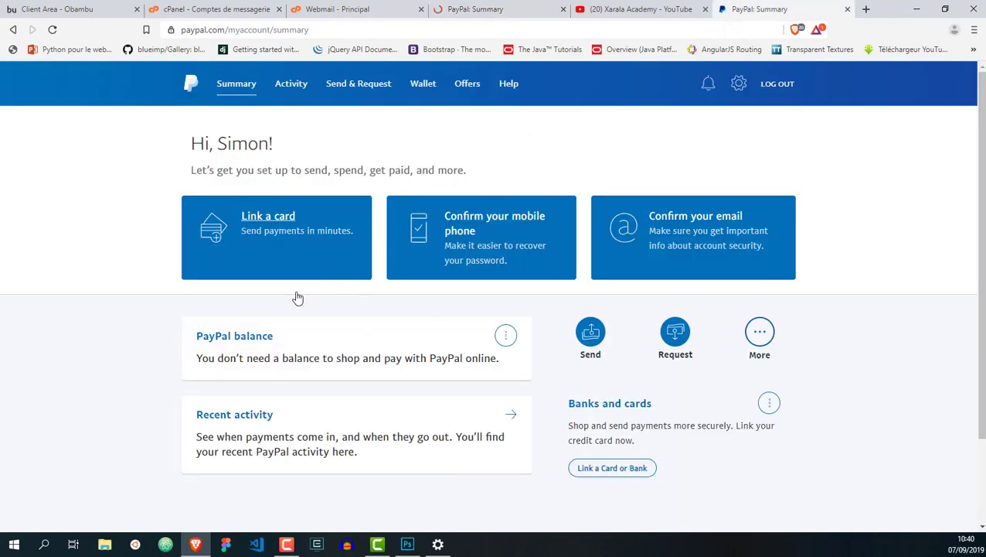
Choose Link a card, then Link a credit card, and check the Card type list without changing it
left_click(276, 221)
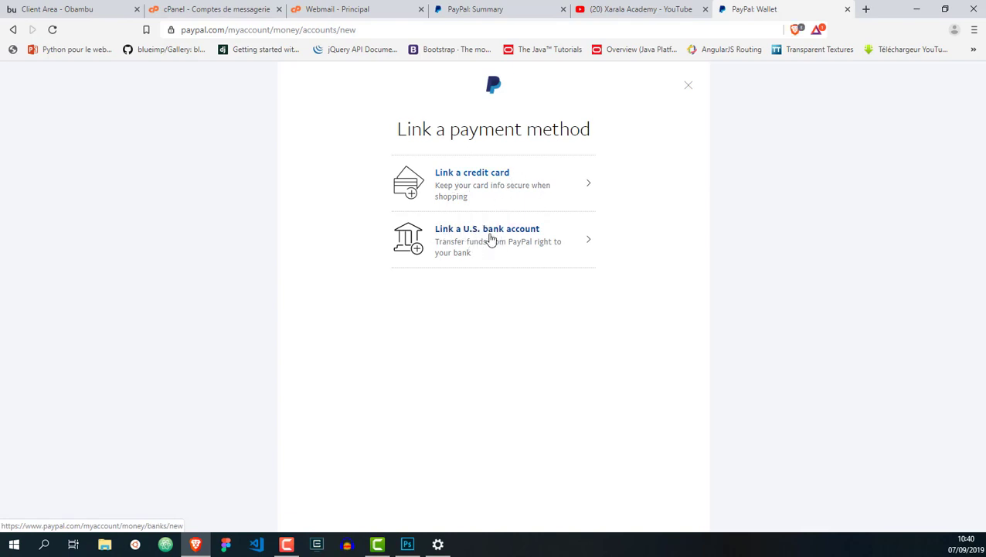
left_click(485, 177)
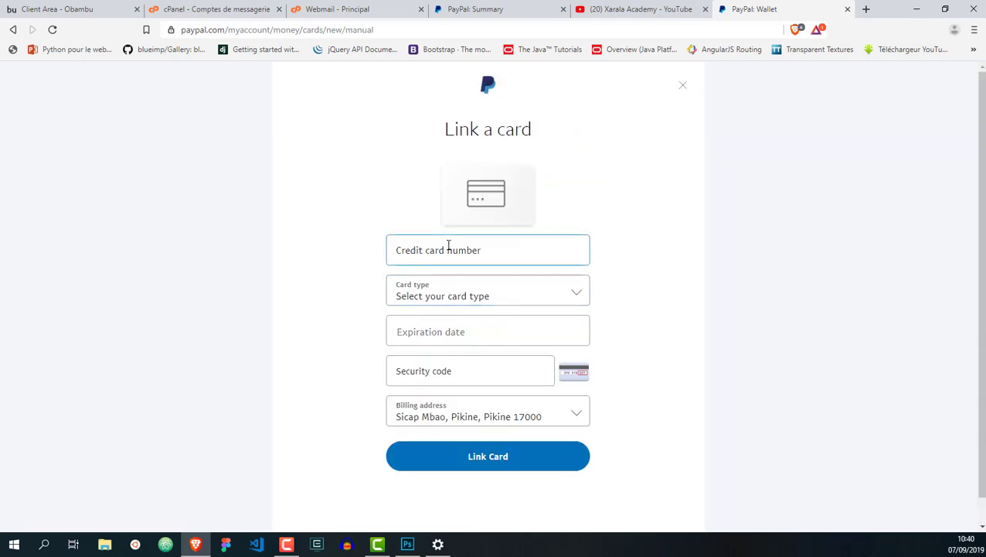
left_click(439, 296)
left_click(453, 307)
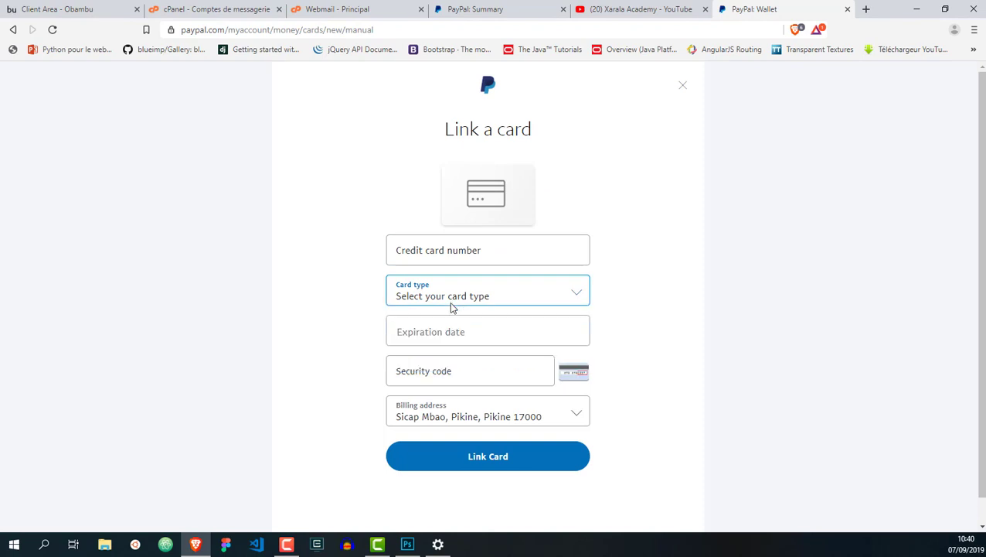